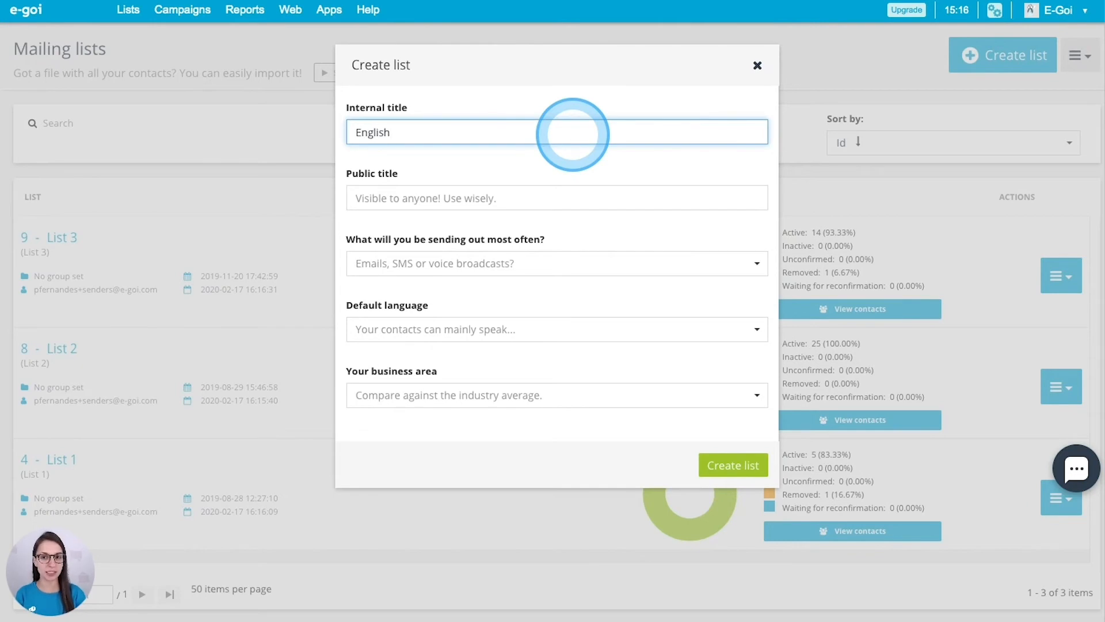
# Enter 'English Course' as both the internal and the public title
pyautogui.write('Course')
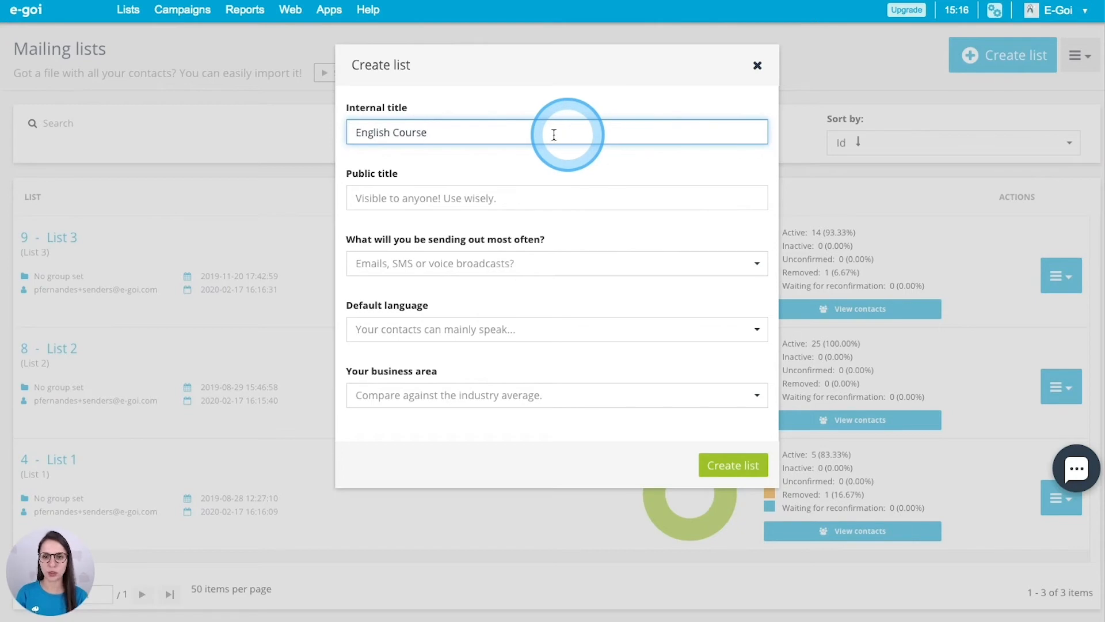
pyautogui.moveTo(553, 134); pyautogui.dragTo(358, 132)
pyautogui.hotkey('ctrl', 'c')
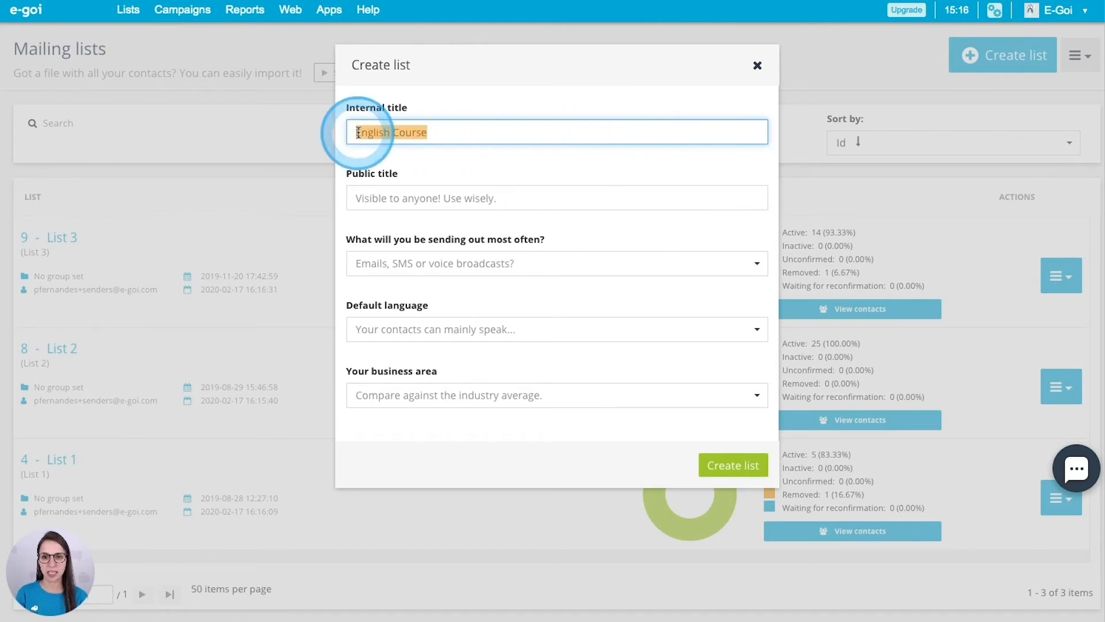
pyautogui.click(378, 199)
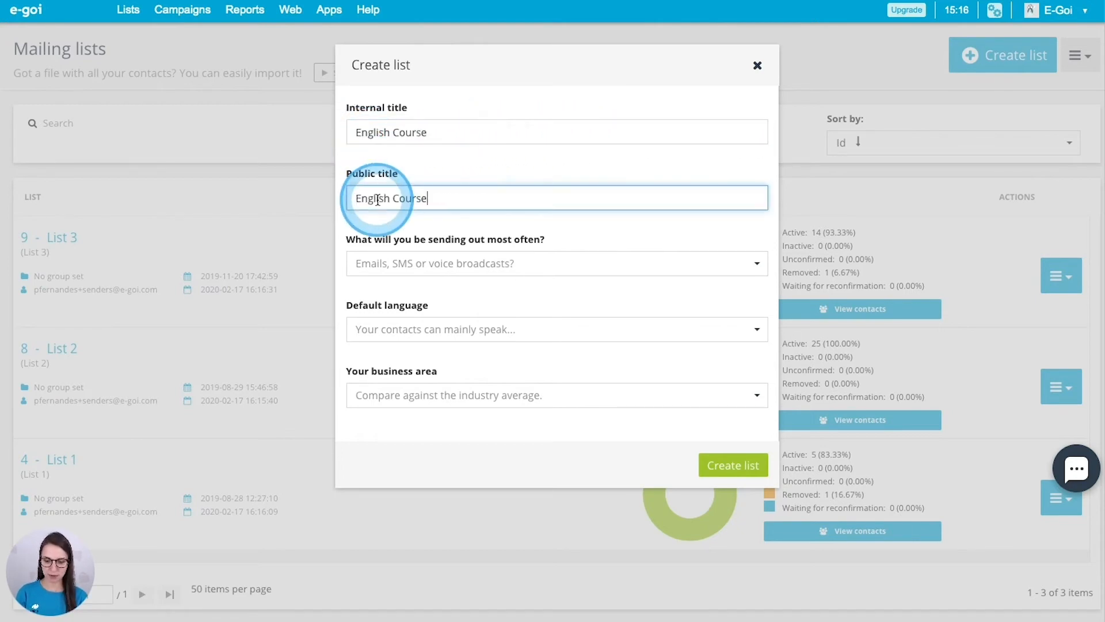
pyautogui.hotkey('ctrl', 'v')
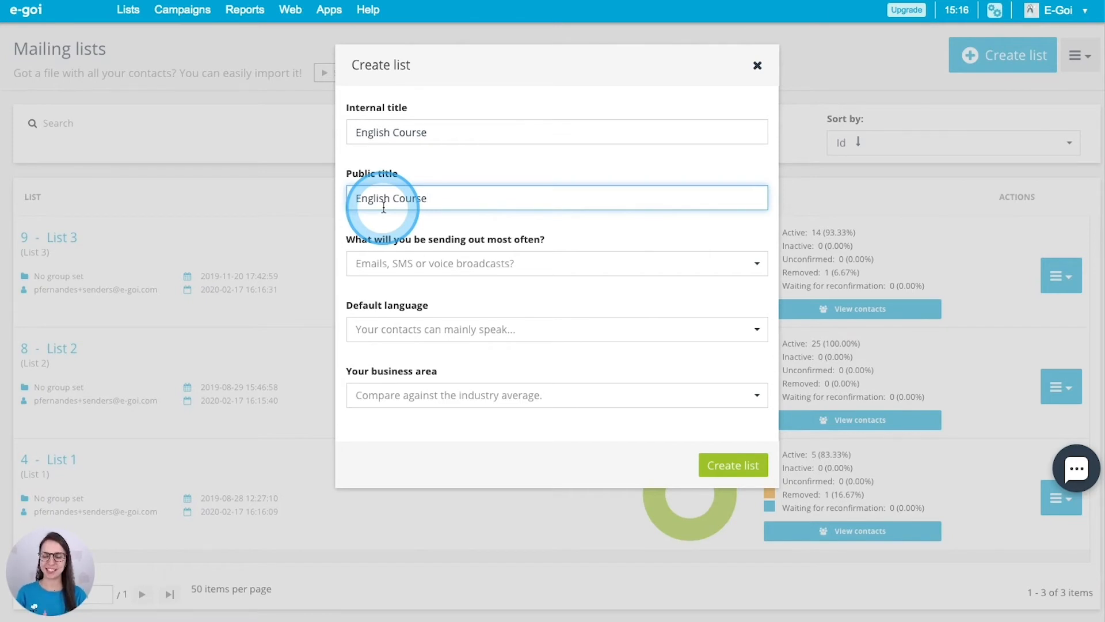
# Choose Email sending, English language and the Education business area, then create the list
pyautogui.click(449, 264)
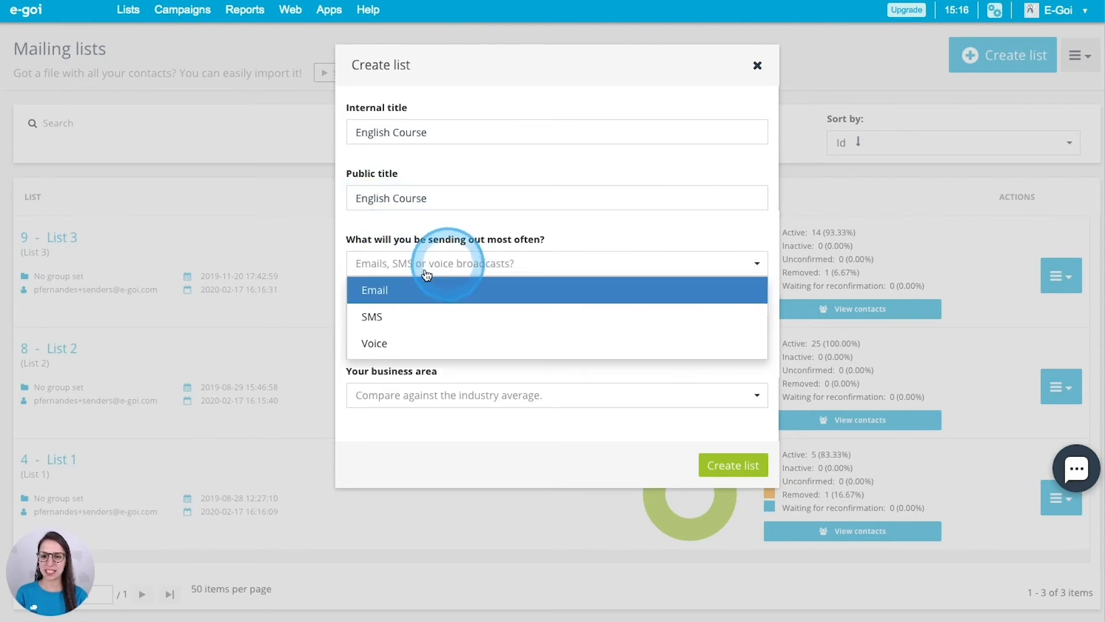
pyautogui.click(369, 292)
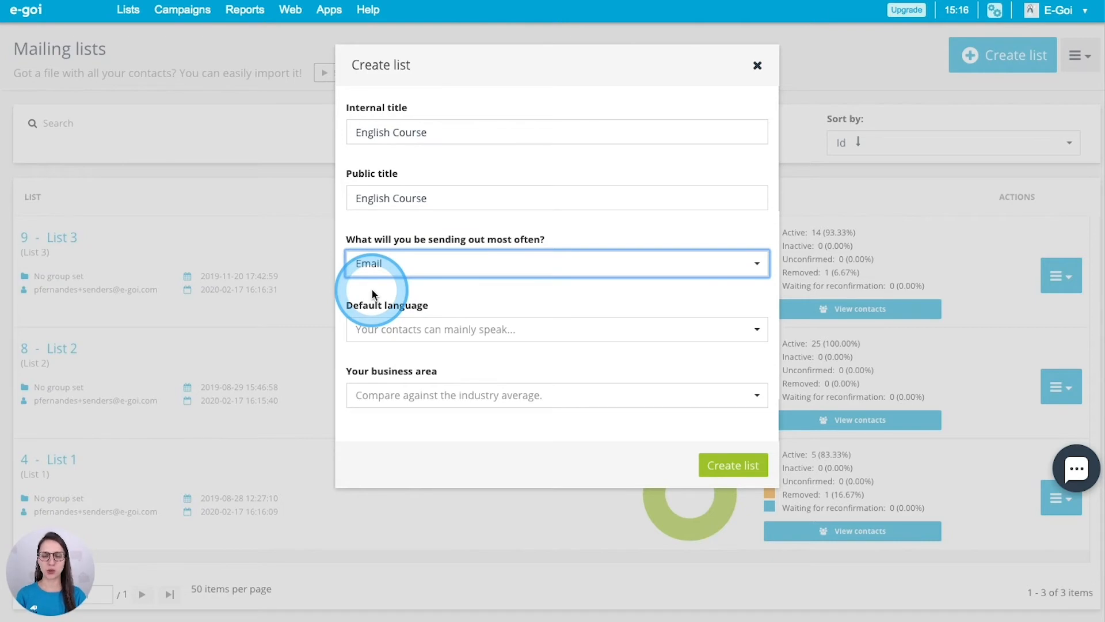
pyautogui.click(377, 330)
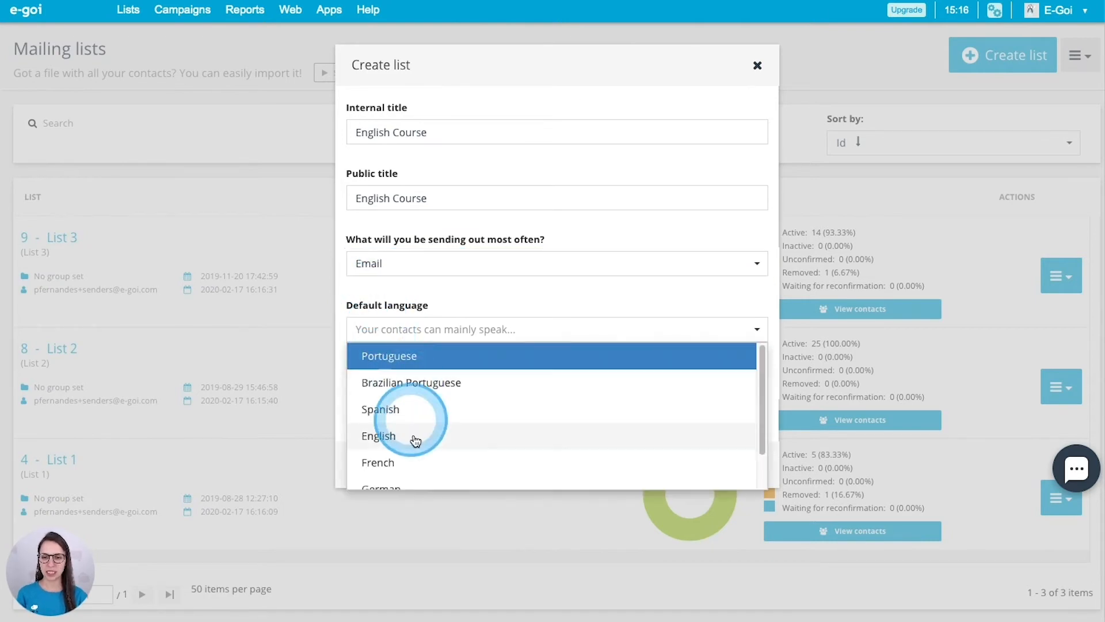
pyautogui.click(386, 438)
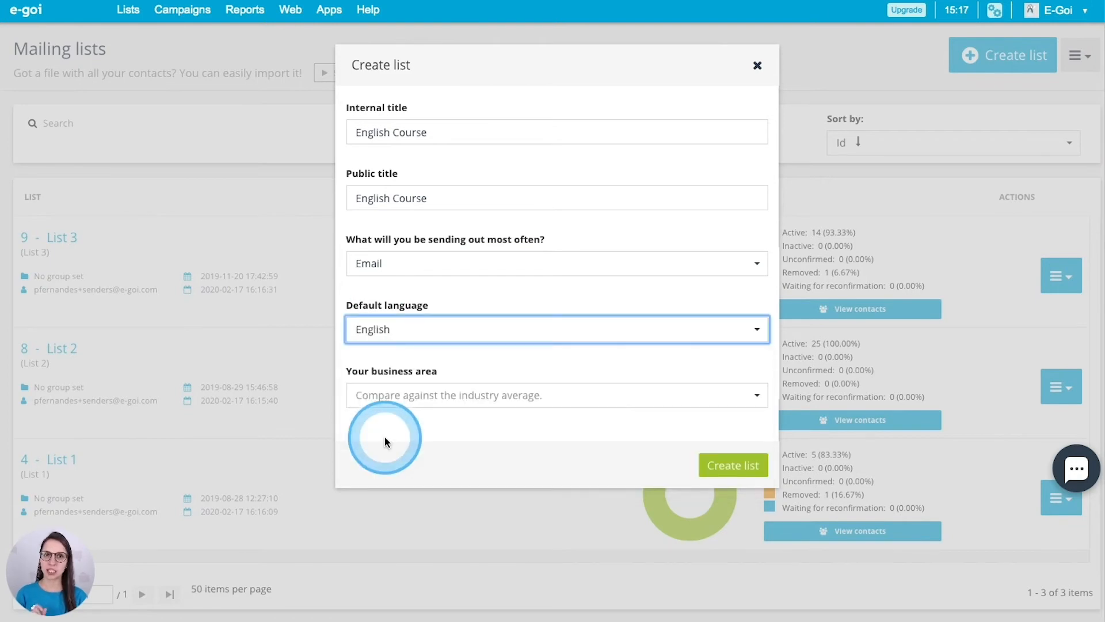
pyautogui.click(394, 395)
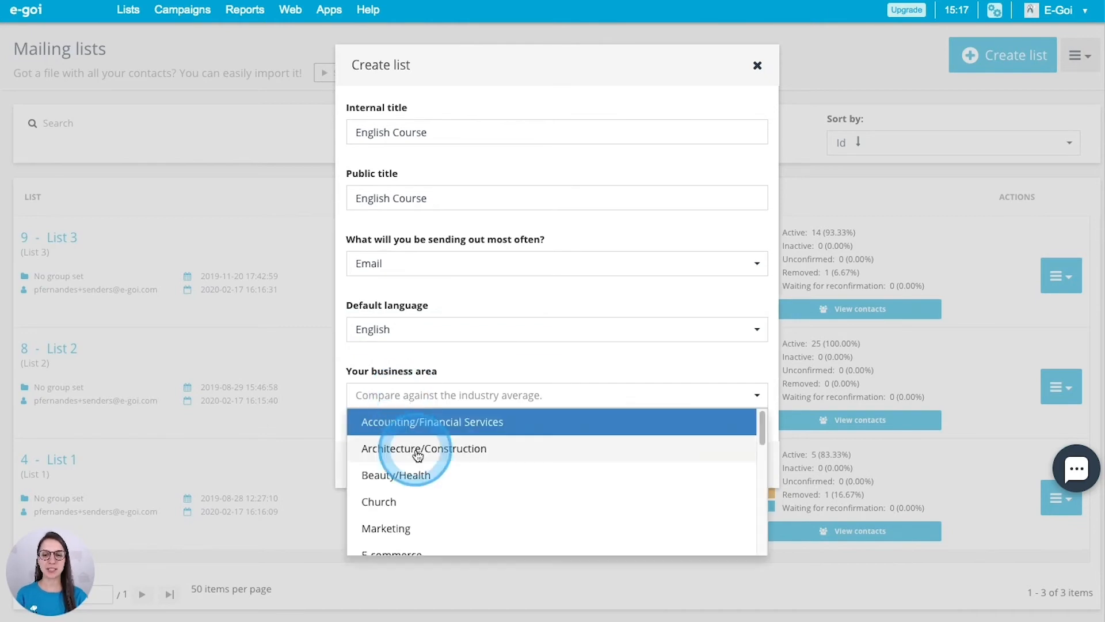
pyautogui.scroll(-3, 417, 455)
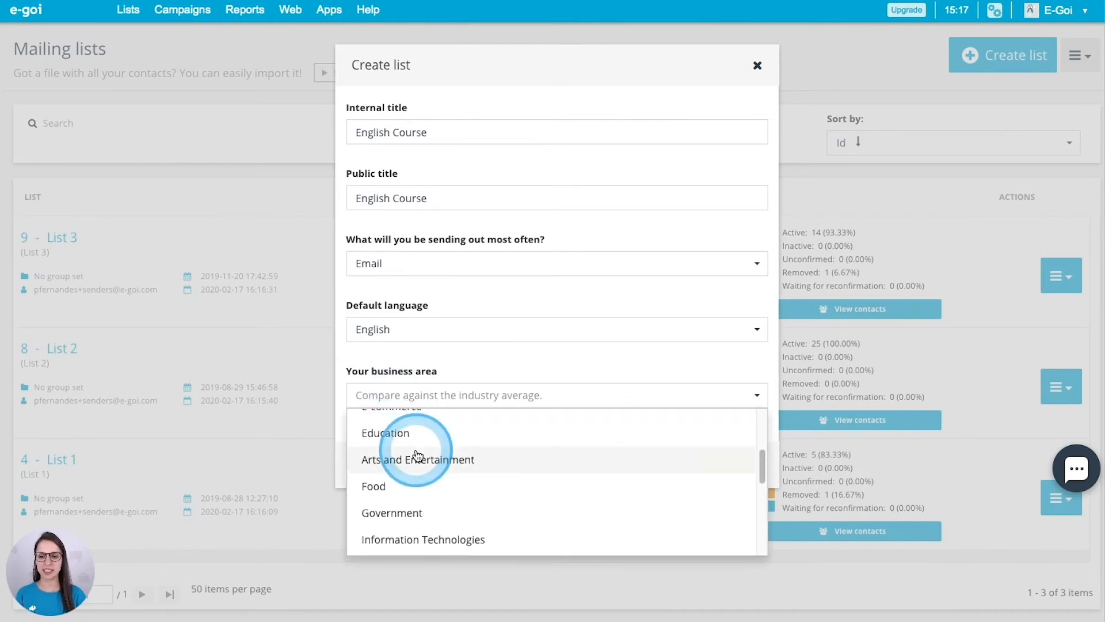
pyautogui.click(425, 437)
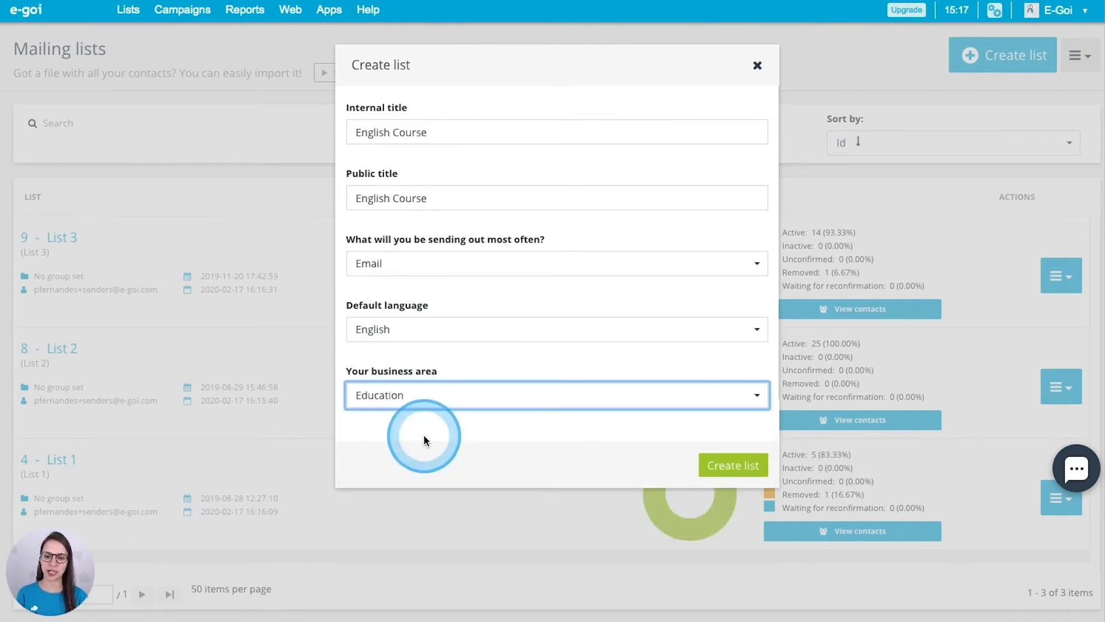
pyautogui.click(743, 466)
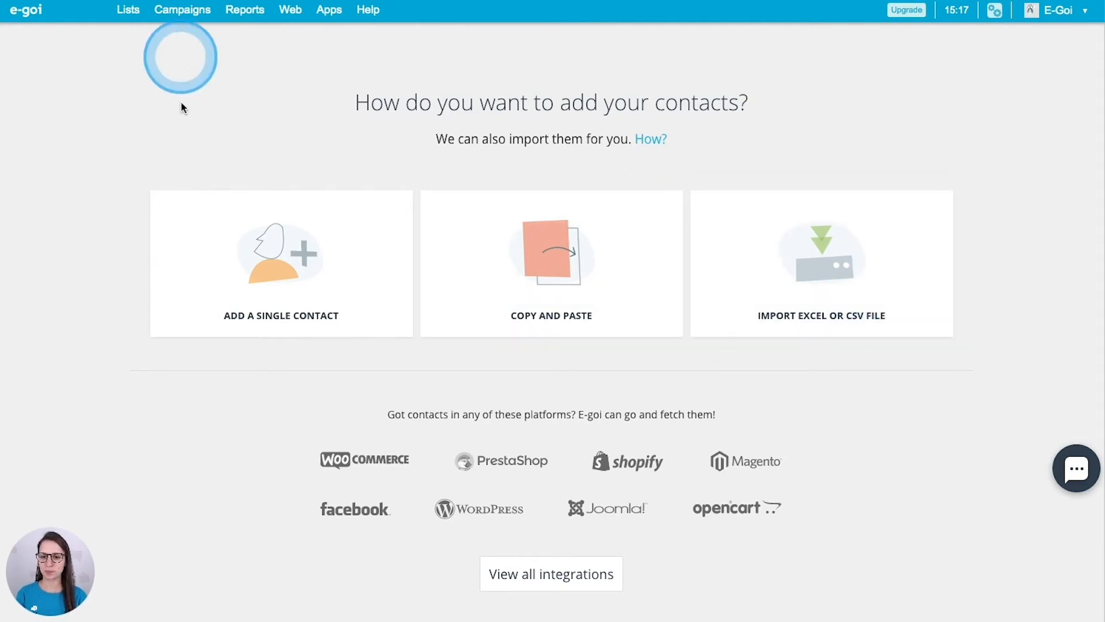
# Choose the Add a single contact option for the English Course list
pyautogui.click(261, 287)
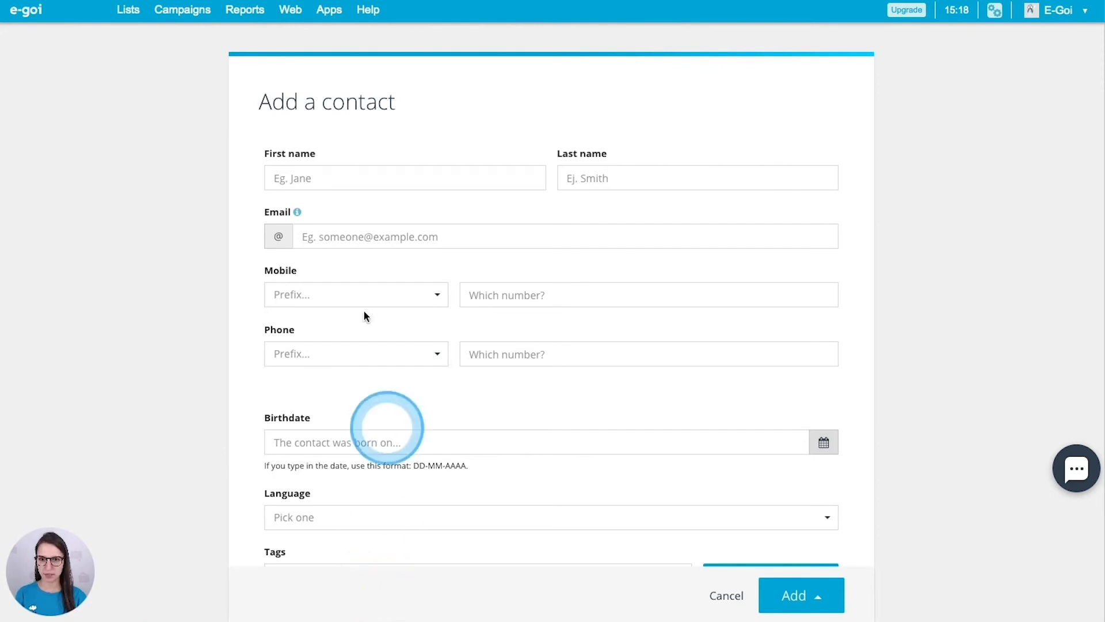
# Fill in the contact's first name and last name
pyautogui.click(377, 179)
pyautogui.write('Charles')
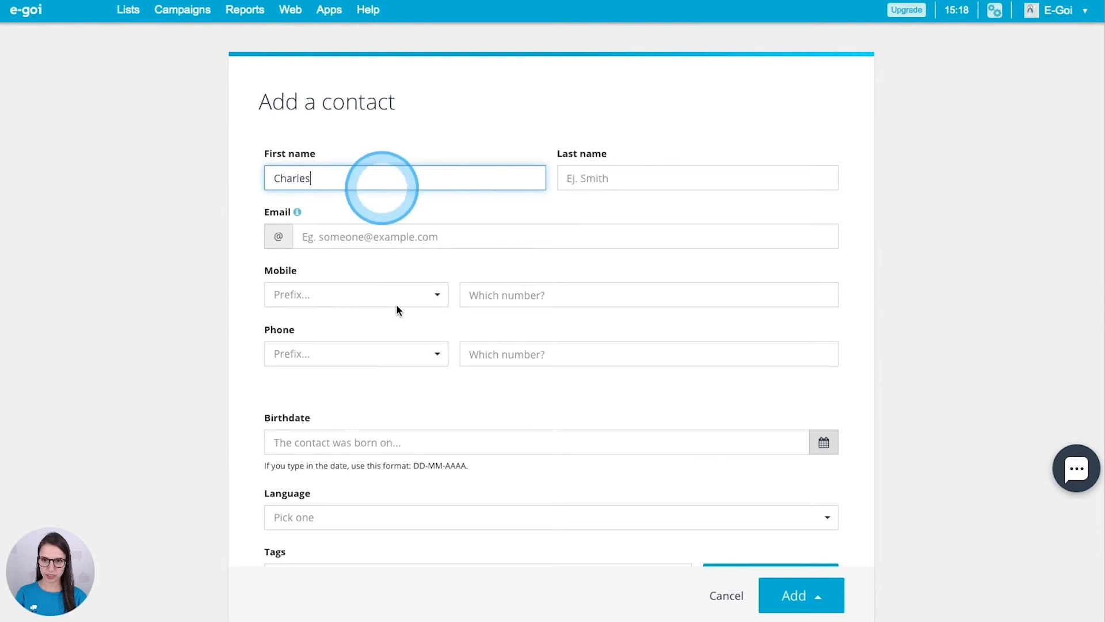
pyautogui.press('Tab')
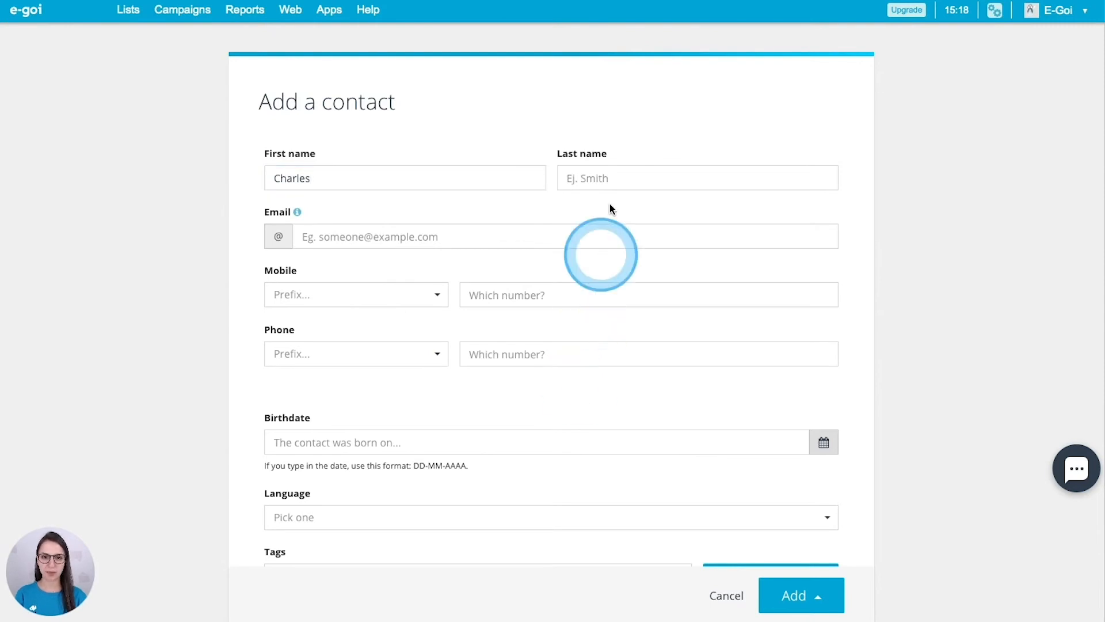
pyautogui.click(612, 178)
pyautogui.write('Spaniel')
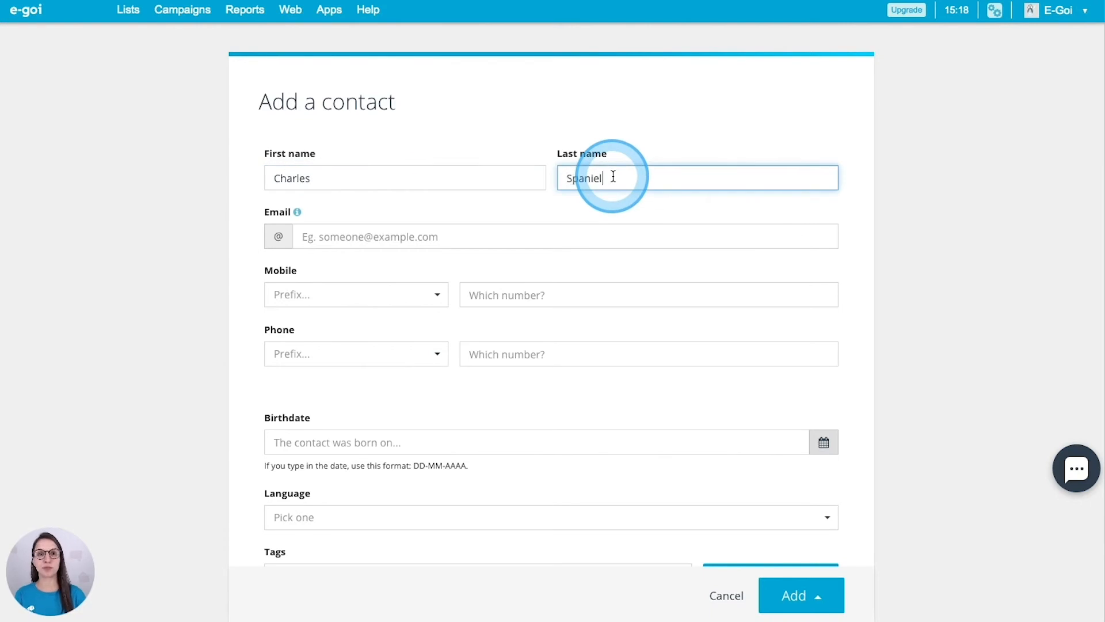
# Enter the contact's e-mail address and save with Add just this one
pyautogui.click(582, 234)
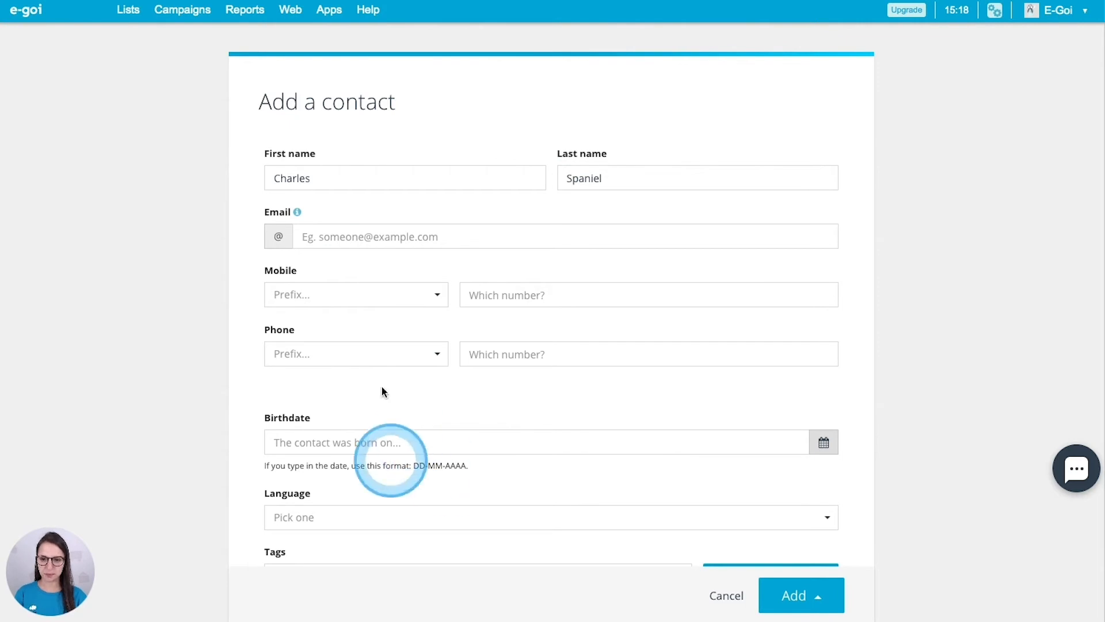
pyautogui.click(352, 236)
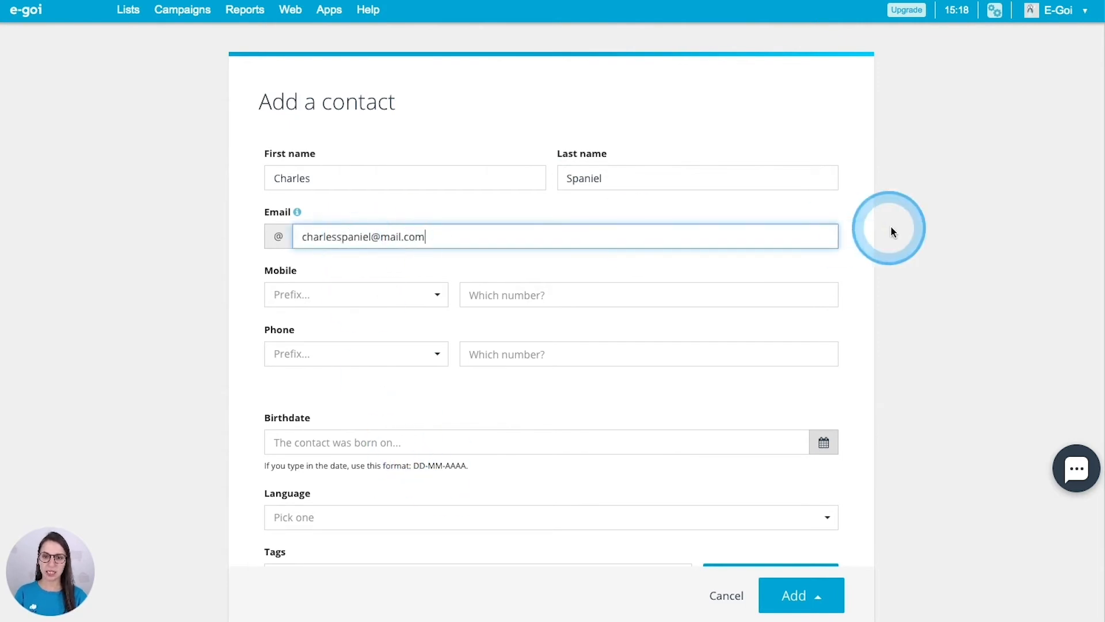
pyautogui.click(892, 230)
pyautogui.click(304, 236)
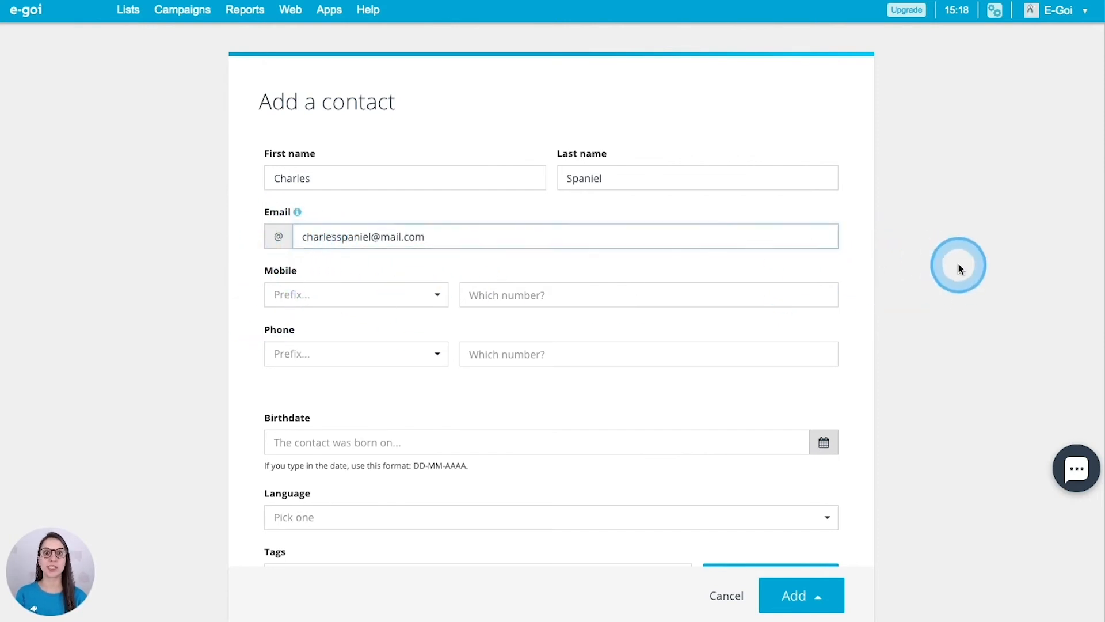
pyautogui.click(934, 282)
pyautogui.scroll(-1, 935, 282)
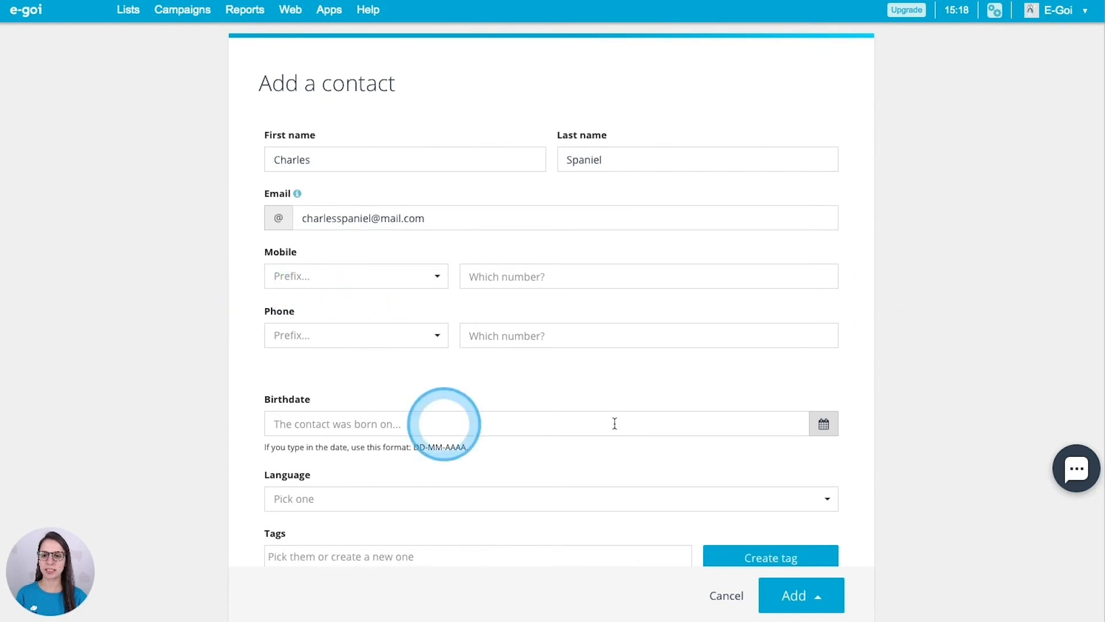
pyautogui.scroll(-2, 365, 340)
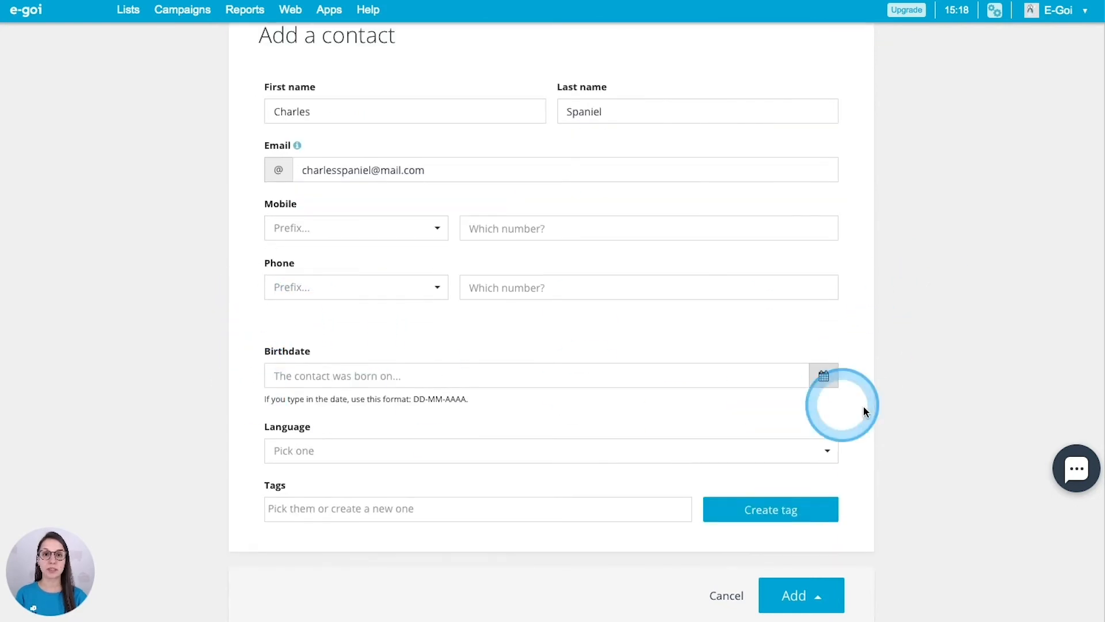
pyautogui.scroll(-1, 559, 433)
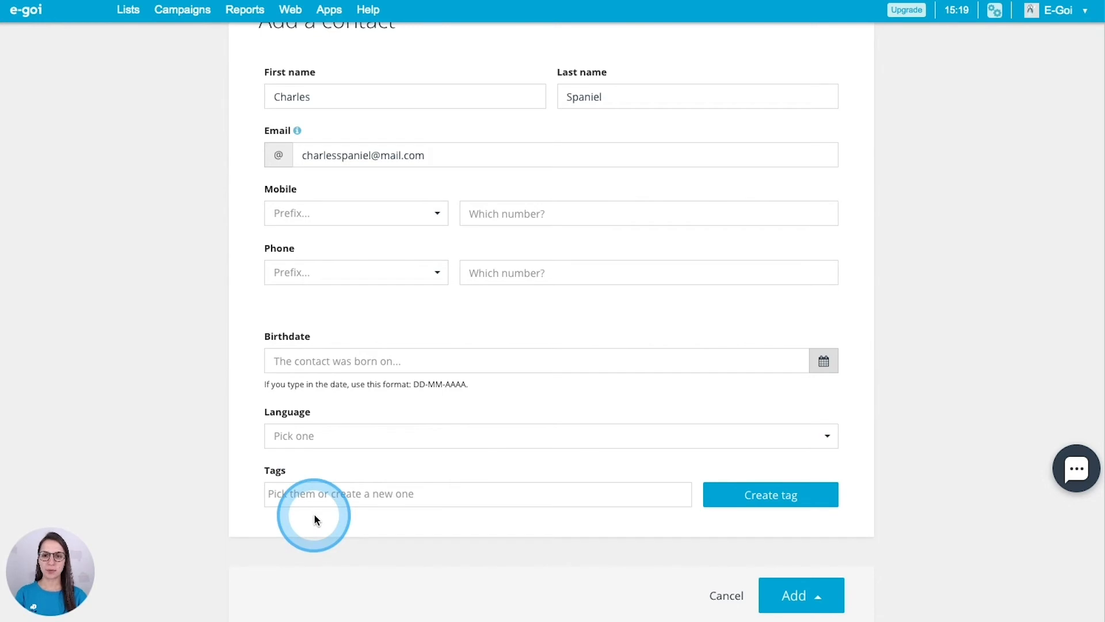
pyautogui.click(833, 593)
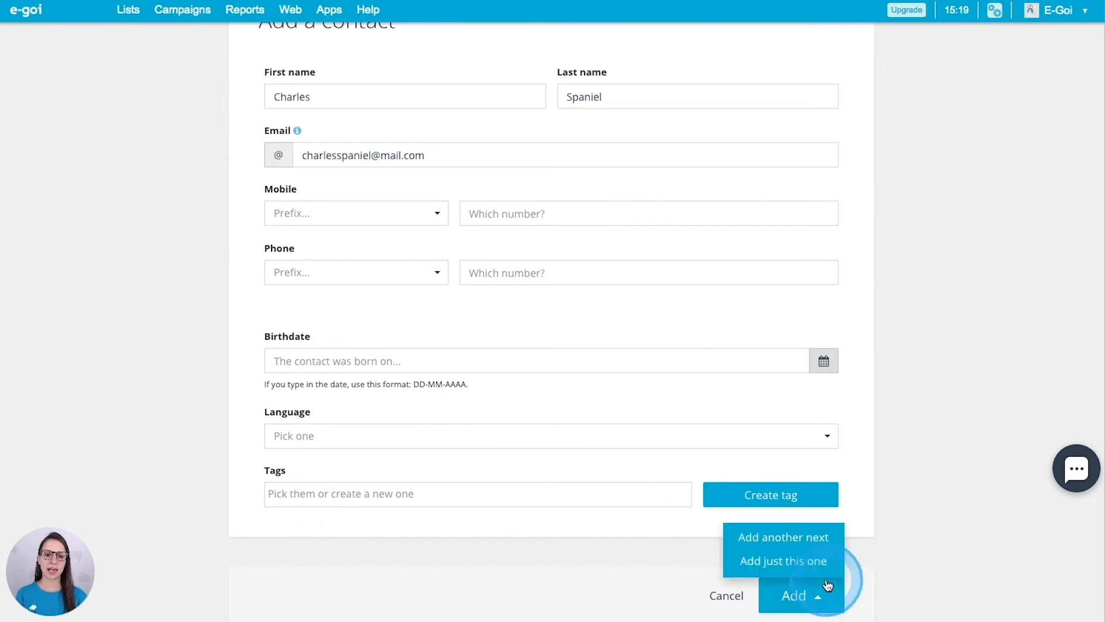
pyautogui.click(796, 568)
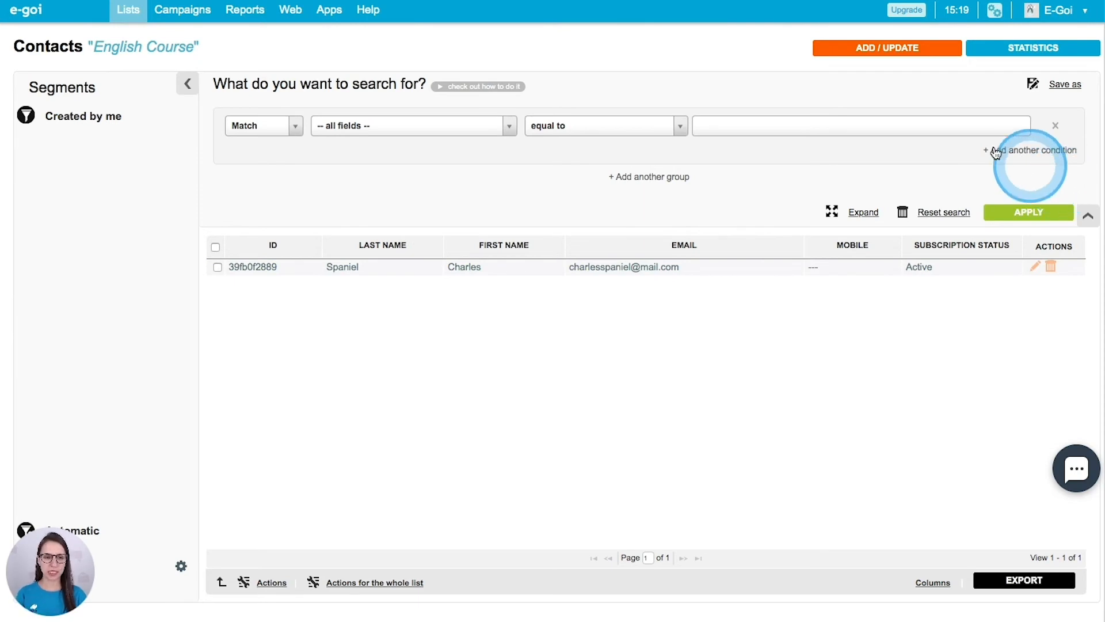
# From ADD / UPDATE, choose the Copy and Paste option for adding contacts
pyautogui.click(894, 49)
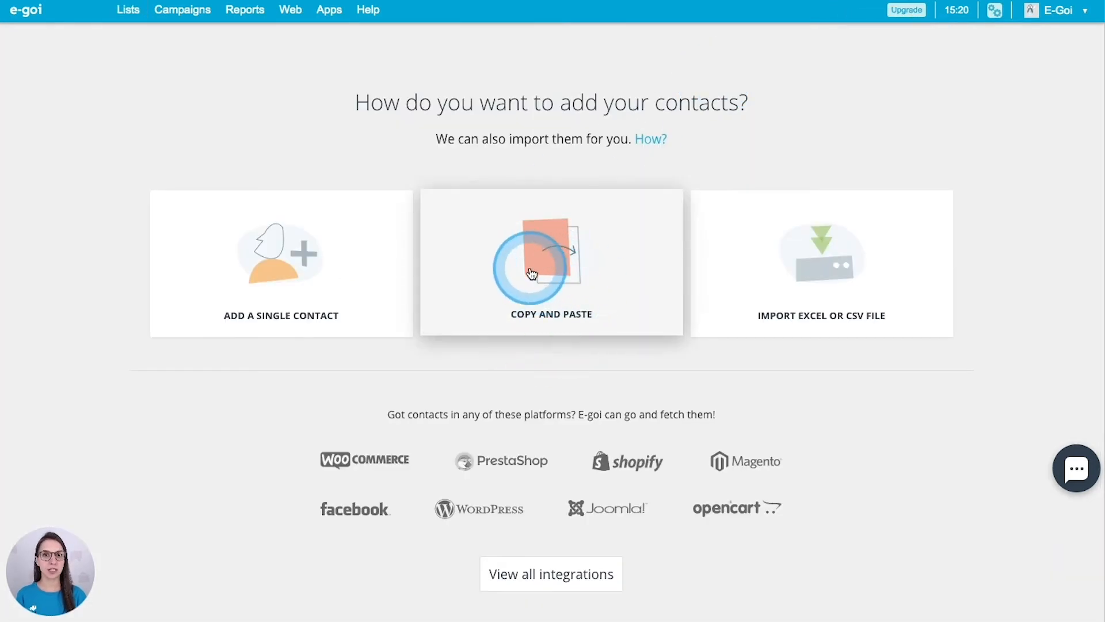
pyautogui.click(536, 256)
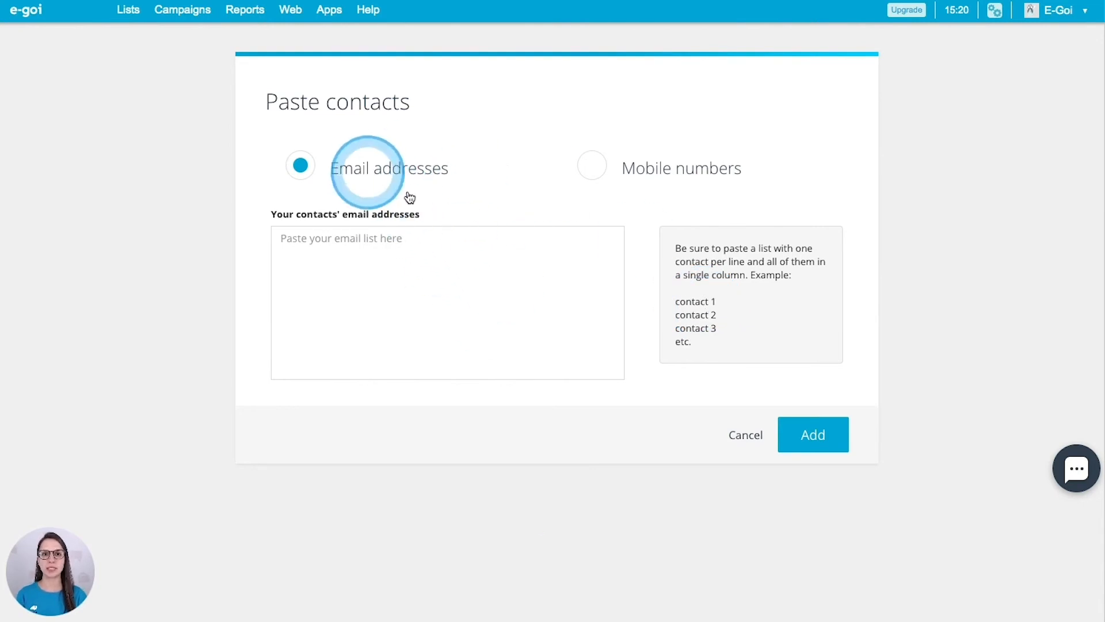
# Paste the four e-mail addresses into the Email addresses box and submit them with Add
pyautogui.moveTo(648, 144)
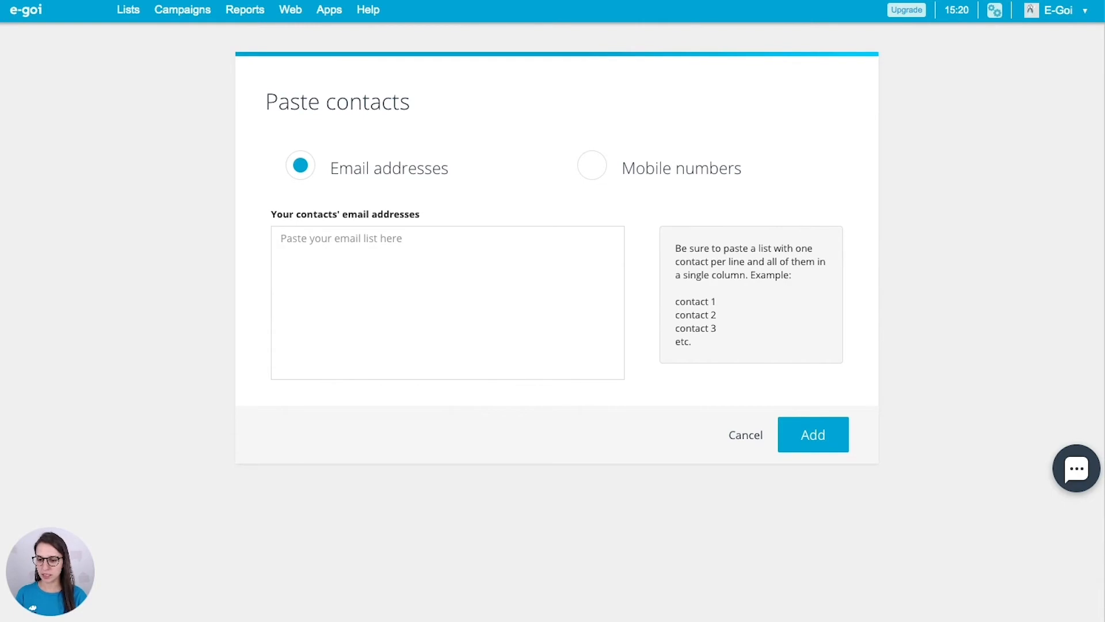
pyautogui.click(340, 258)
pyautogui.hotkey('ctrl', 'v')
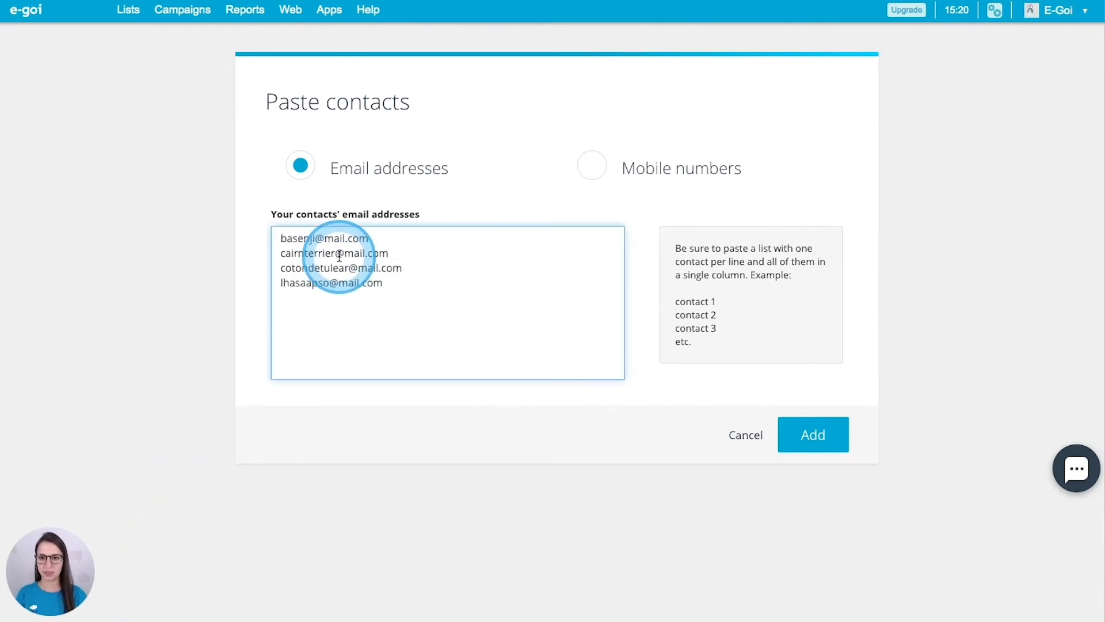
pyautogui.moveTo(288, 240); pyautogui.dragTo(371, 256)
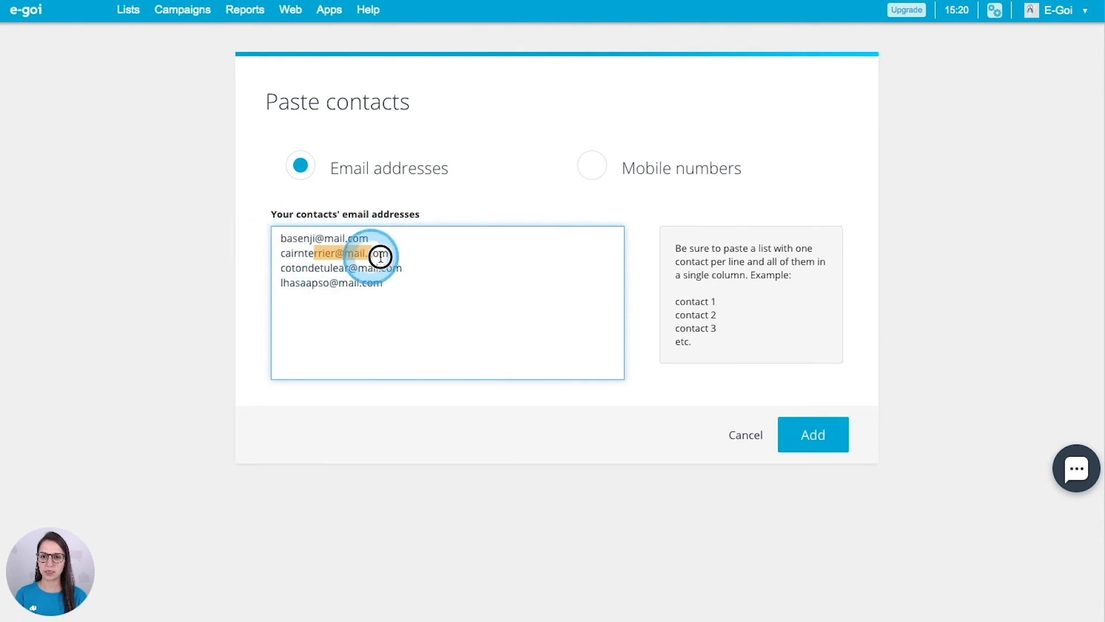
pyautogui.click(394, 276)
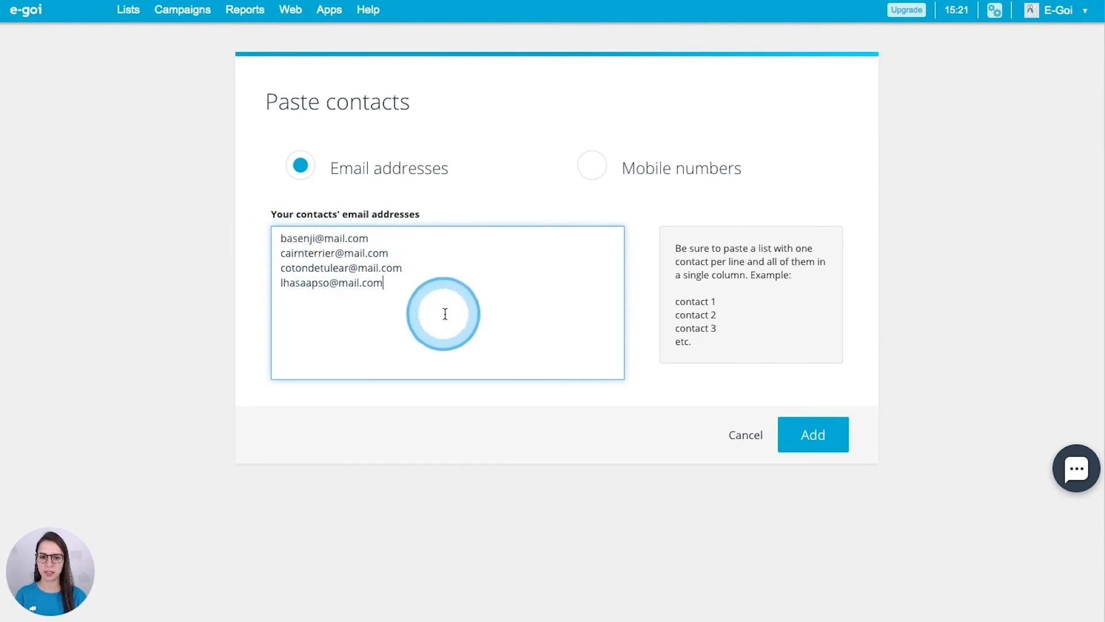
pyautogui.click(798, 439)
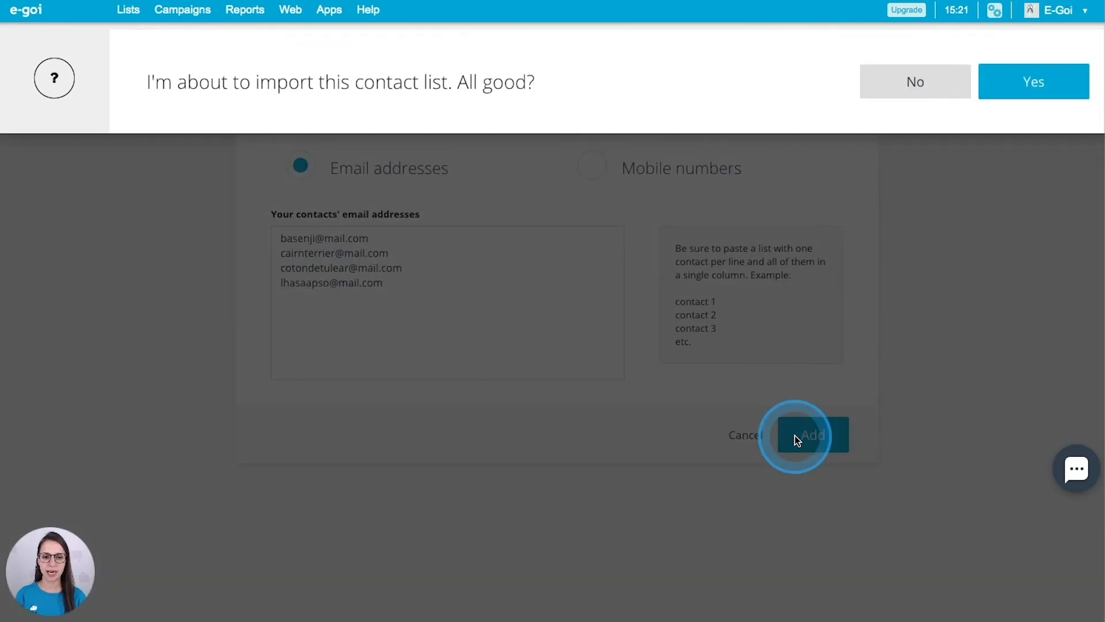
# Confirm the import, refresh its status, and open the English Course contacts
pyautogui.click(1034, 76)
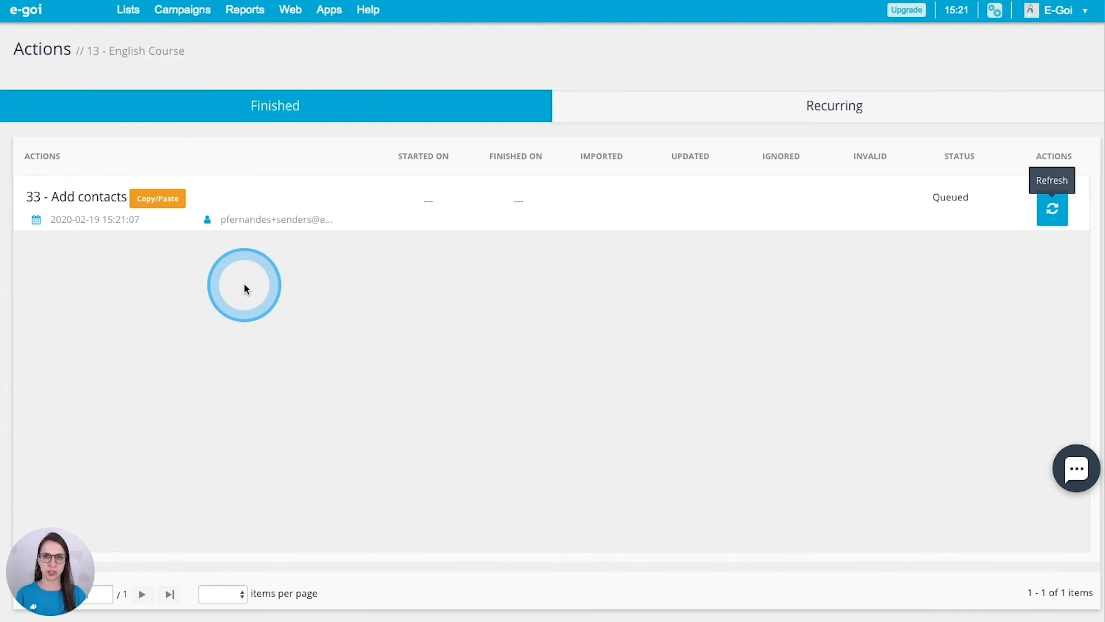
pyautogui.click(1055, 209)
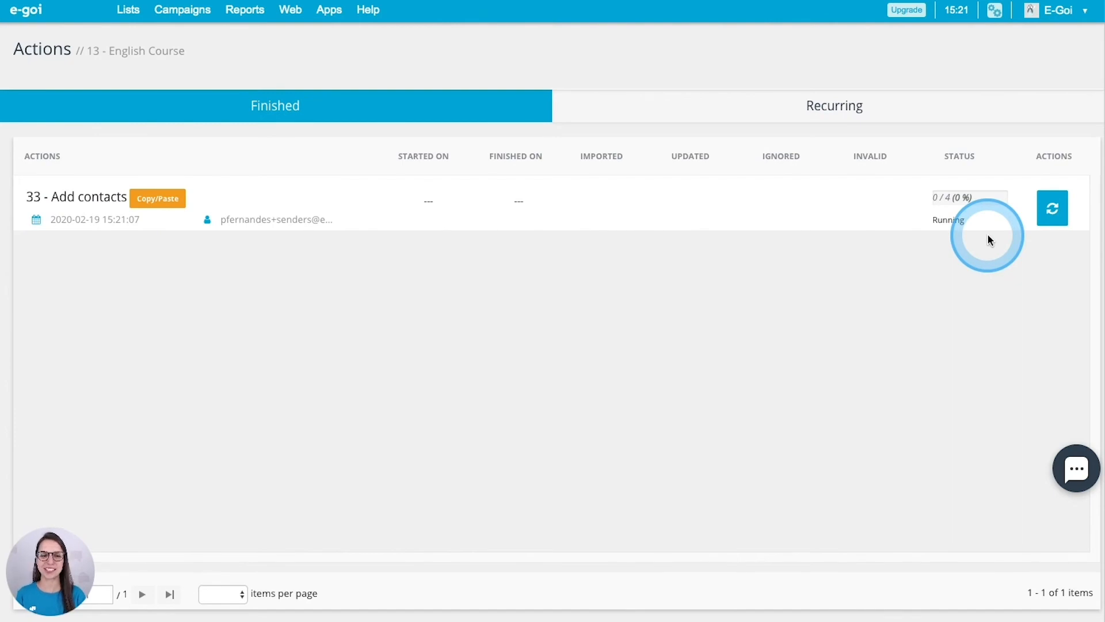
pyautogui.moveTo(127, 19)
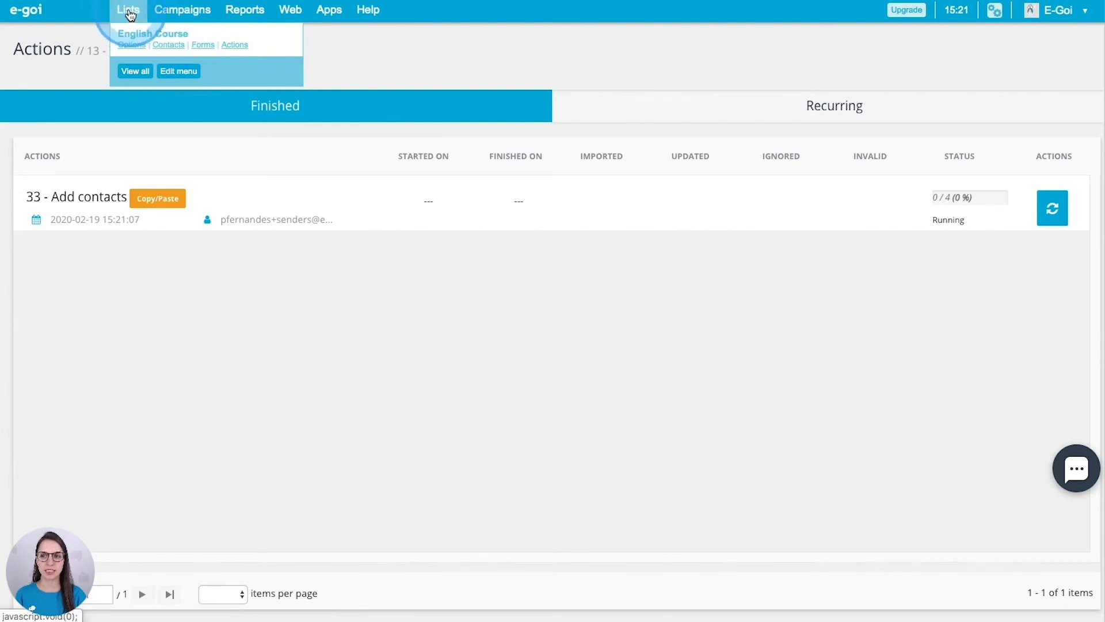
pyautogui.click(163, 52)
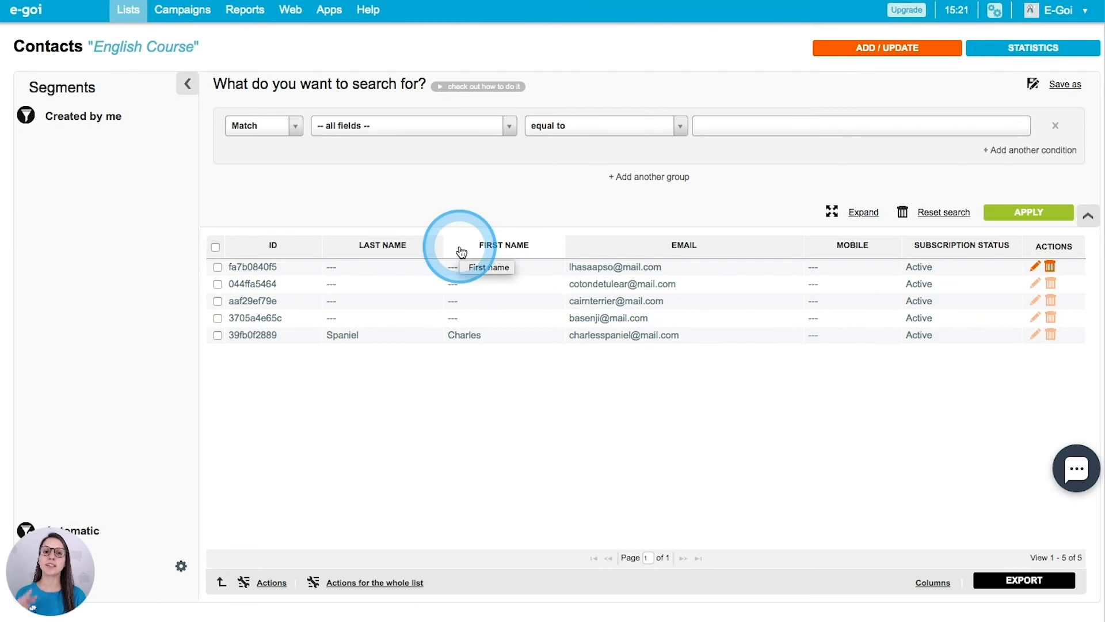
# From ADD / UPDATE, choose Import Excel or CSV file
pyautogui.click(883, 48)
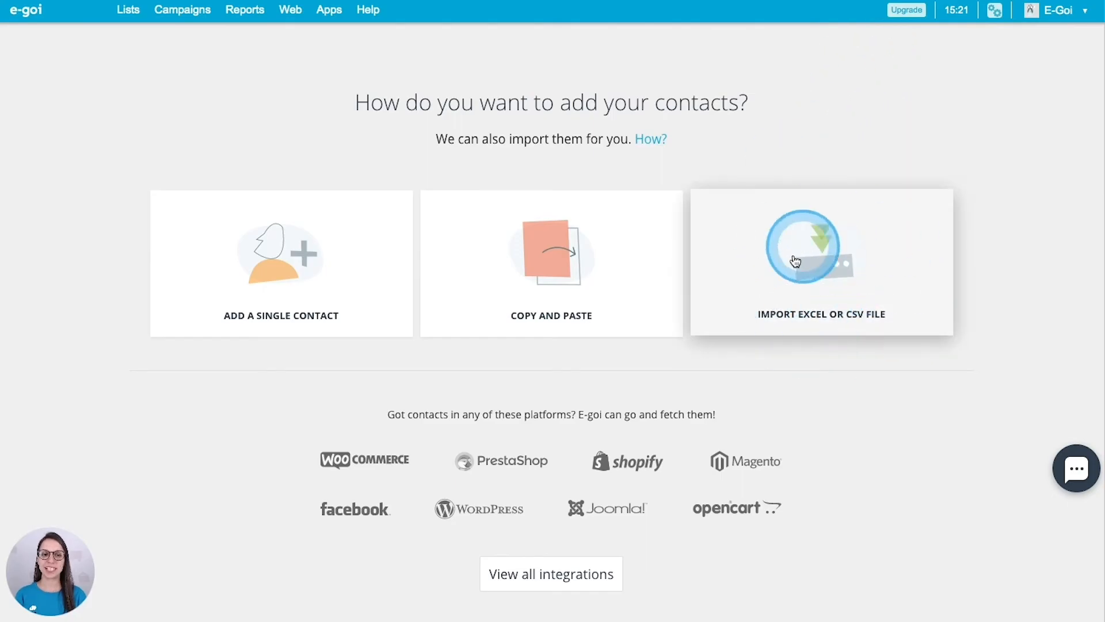
pyautogui.click(828, 267)
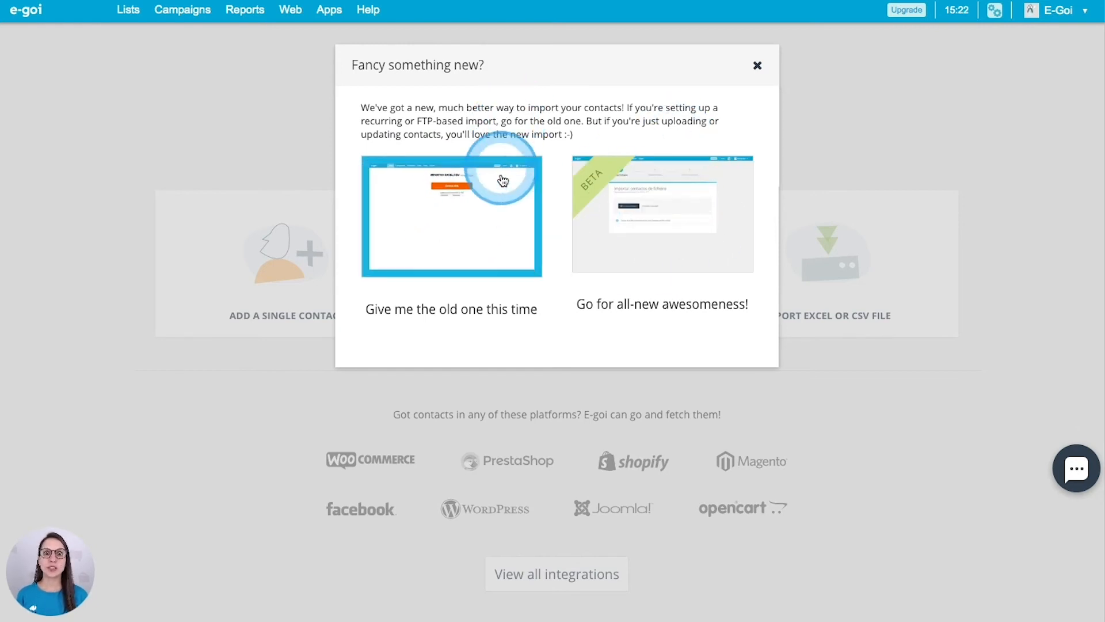
# With the new importer, upload List Excel CSV from Curso E-goi/Files/Contact Lists, keeping its first line
pyautogui.click(673, 215)
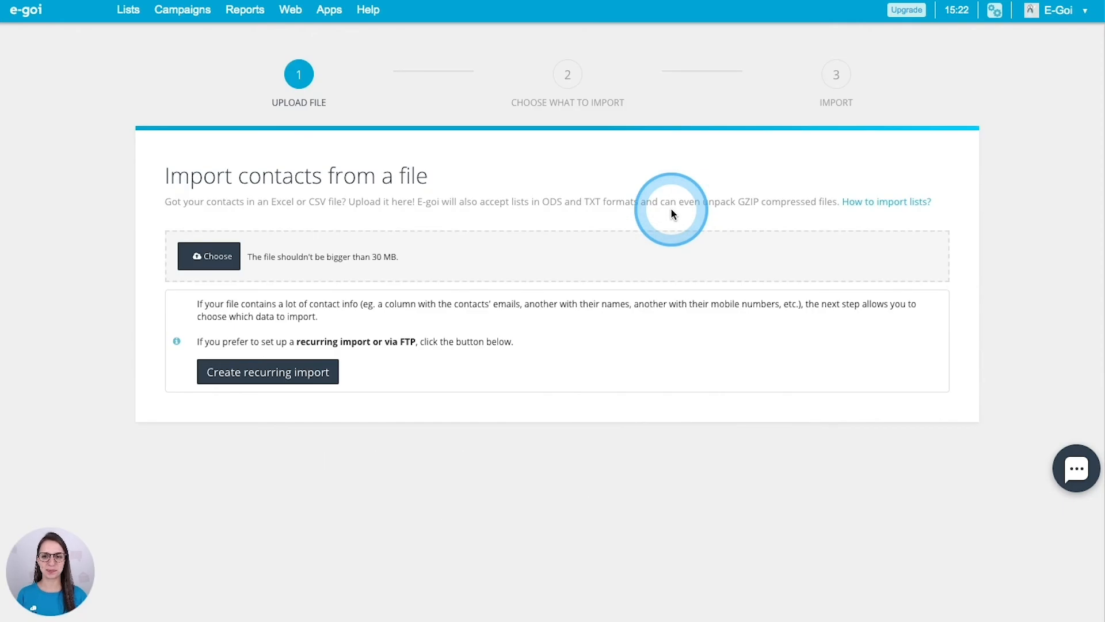
pyautogui.click(209, 259)
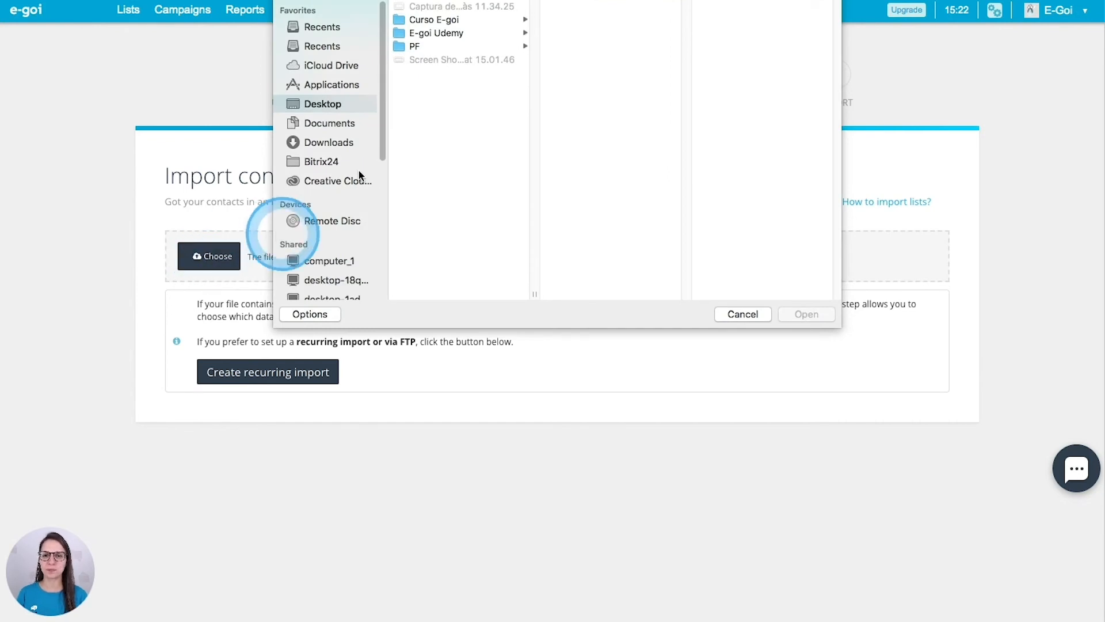
pyautogui.click(457, 21)
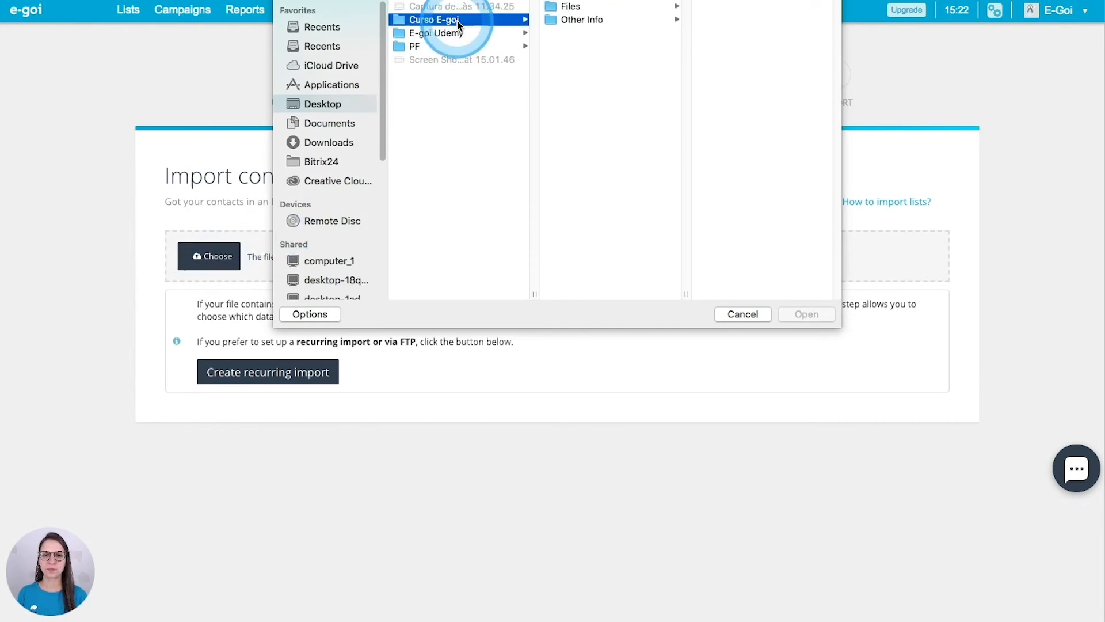
pyautogui.click(565, 7)
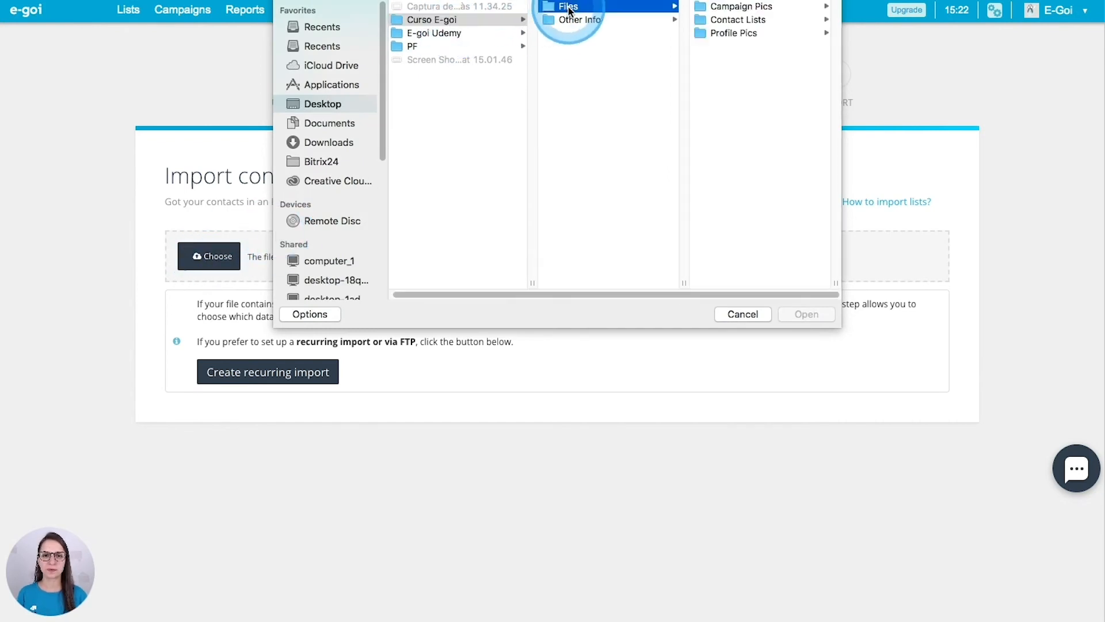
pyautogui.click(741, 21)
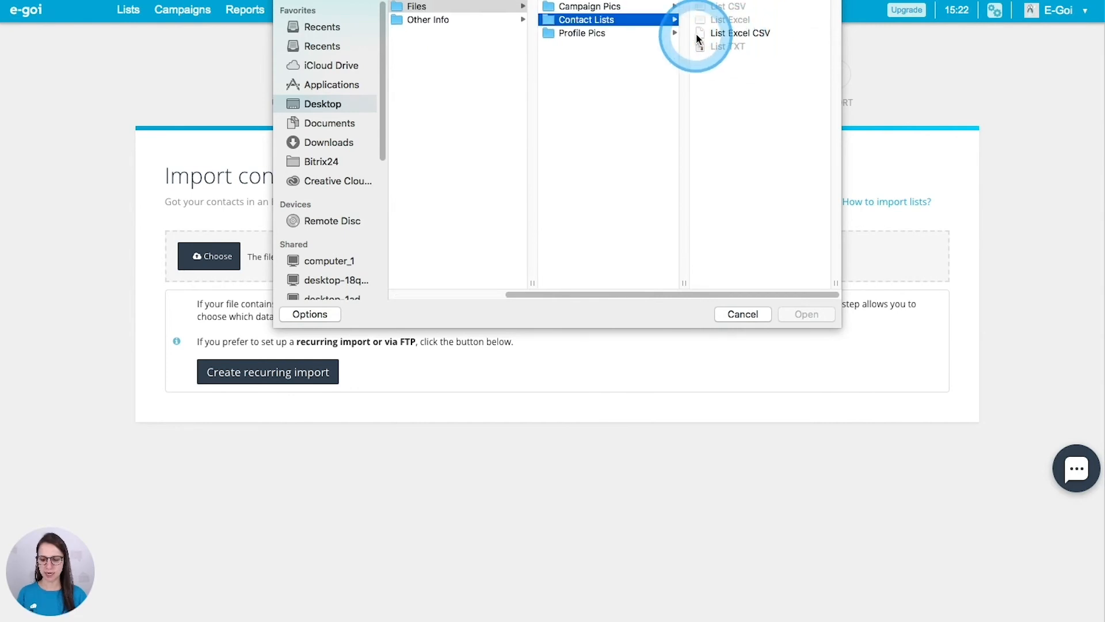
pyautogui.click(699, 34)
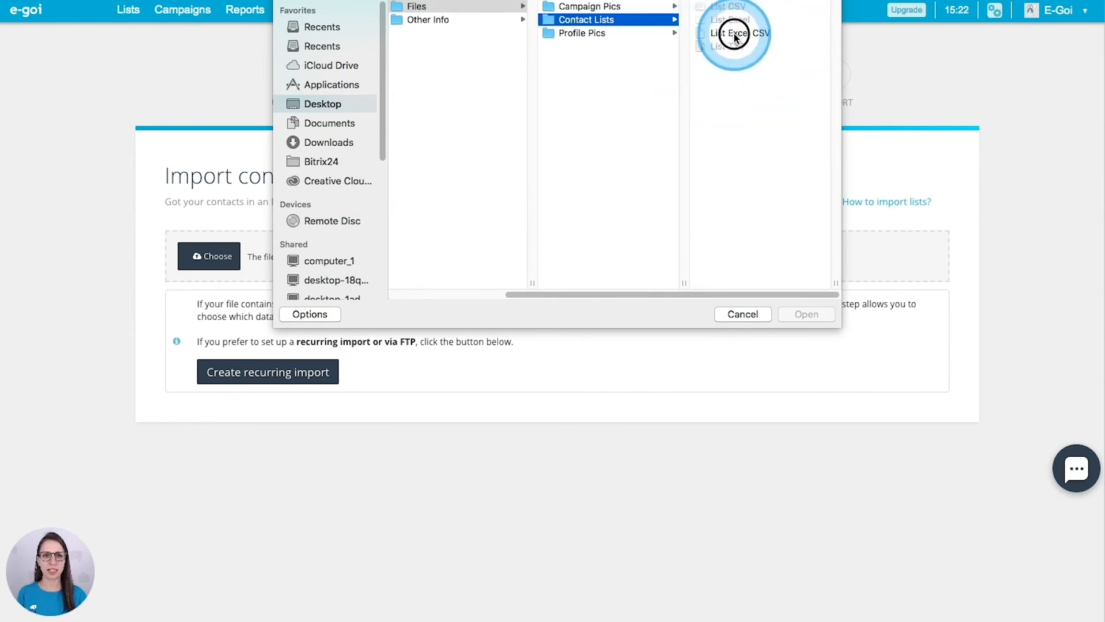
pyautogui.click(812, 314)
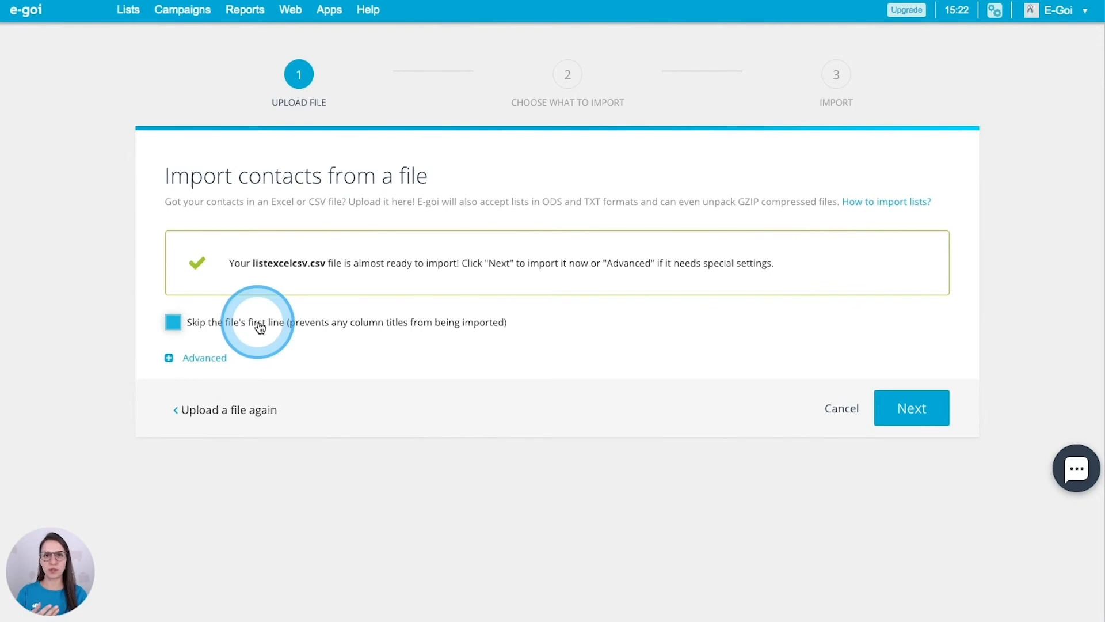
pyautogui.click(174, 324)
pyautogui.click(909, 406)
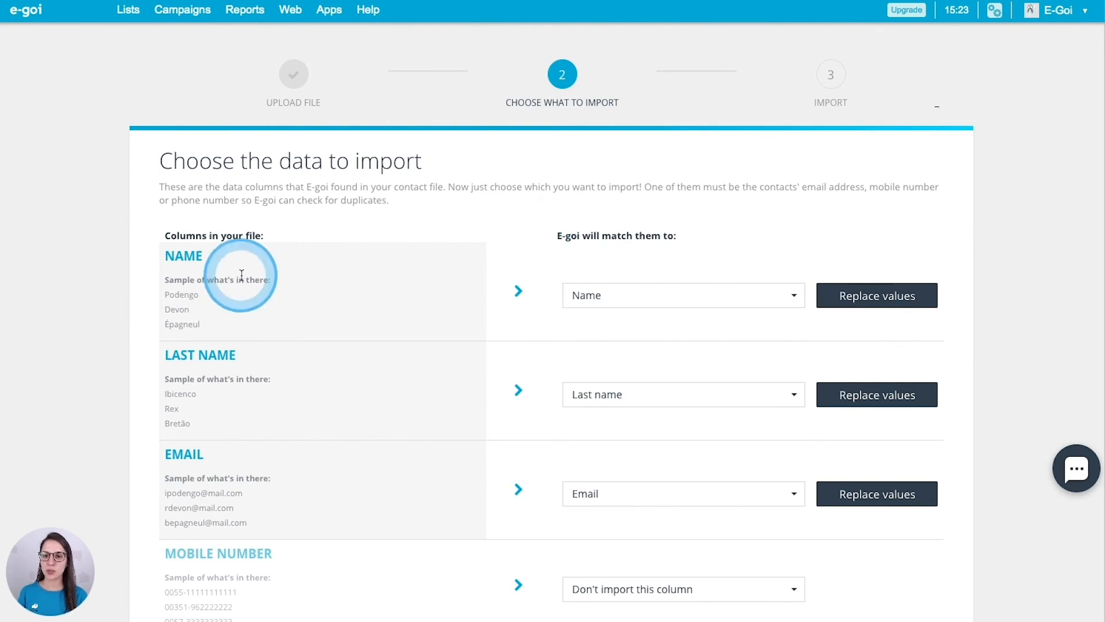
# Map the MOBILE NUMBER column to Cellphone and advance to the import options
pyautogui.scroll(-1, 347, 355)
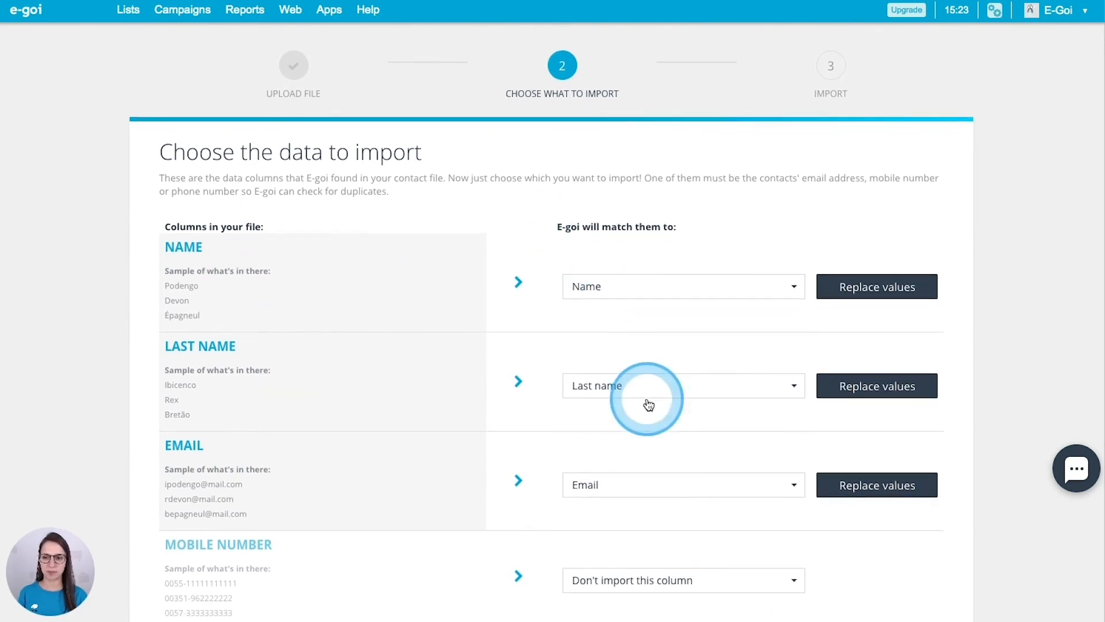
pyautogui.scroll(-1, 644, 401)
pyautogui.scroll(-2, 633, 449)
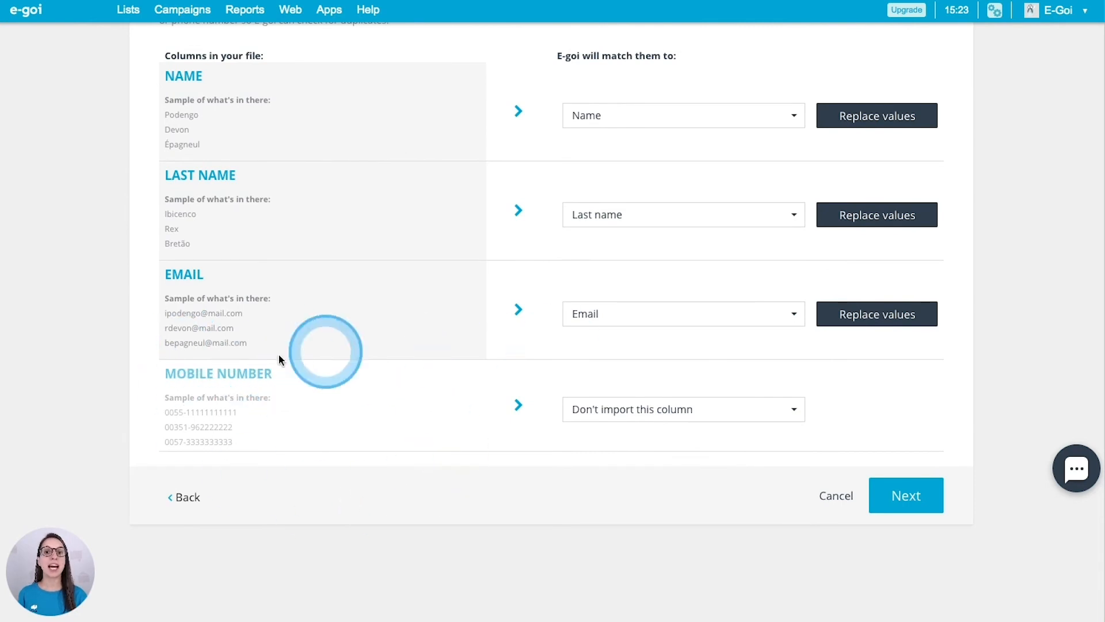
pyautogui.click(632, 411)
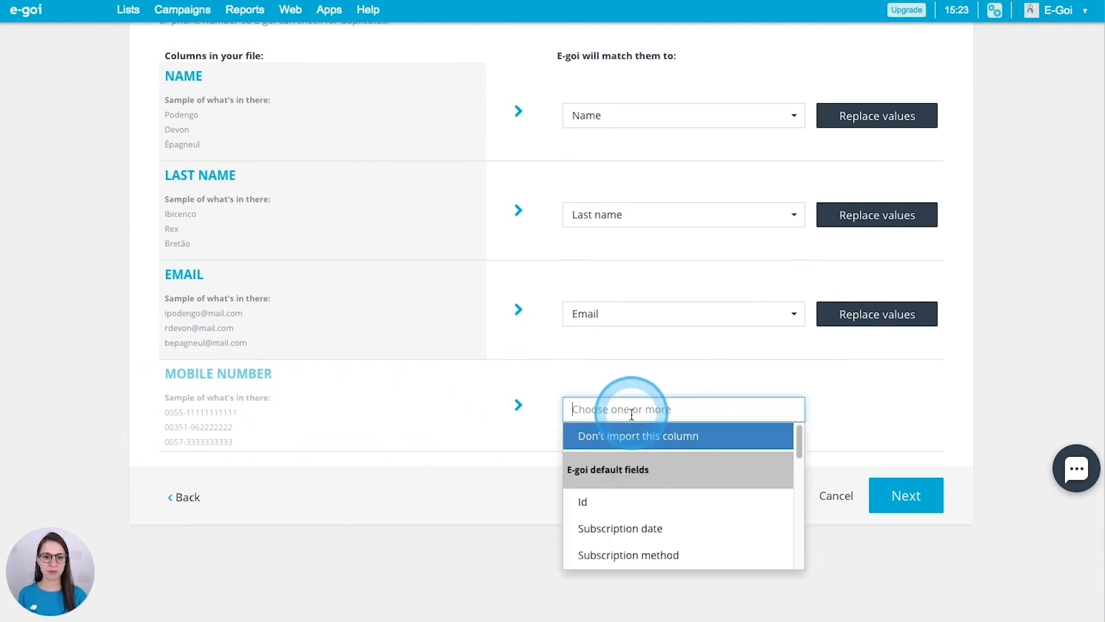
pyautogui.scroll(-2, 650, 488)
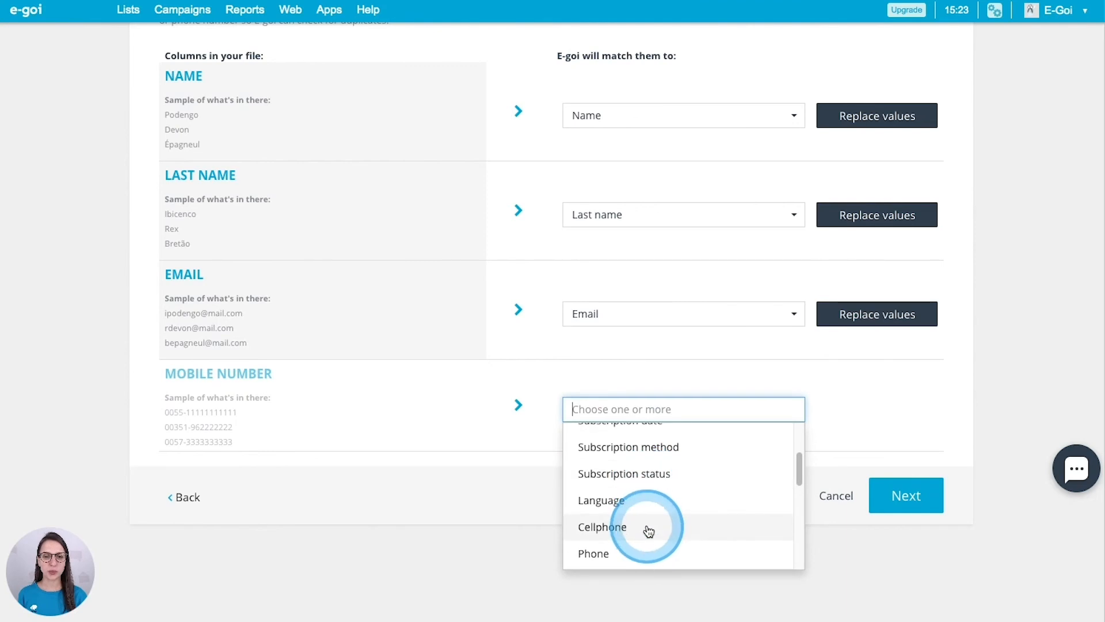
pyautogui.click(615, 532)
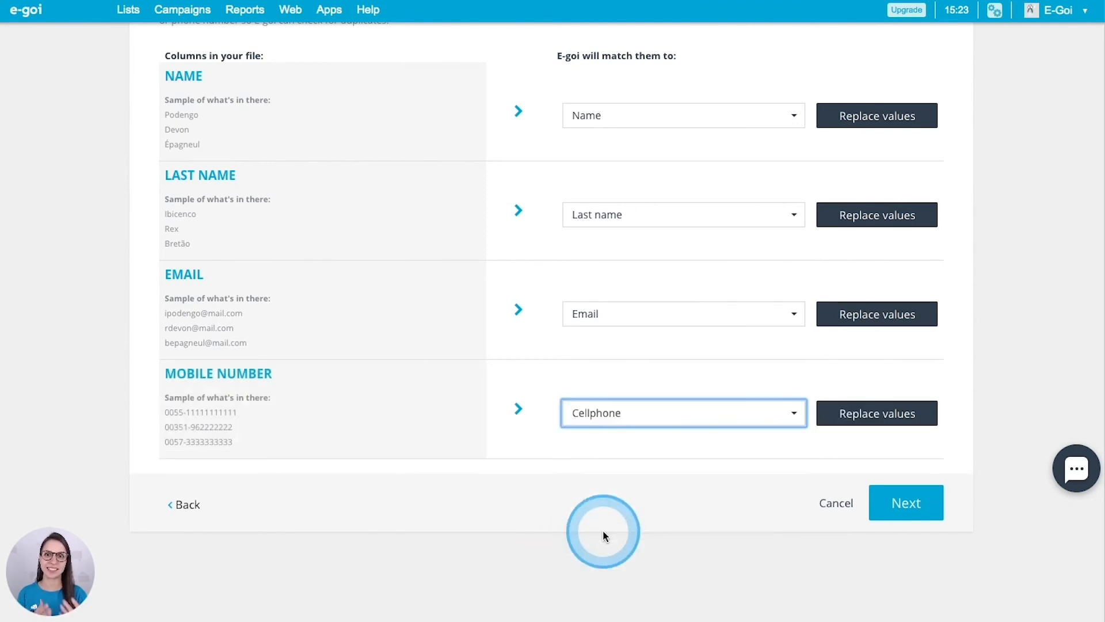
pyautogui.scroll(1, 781, 346)
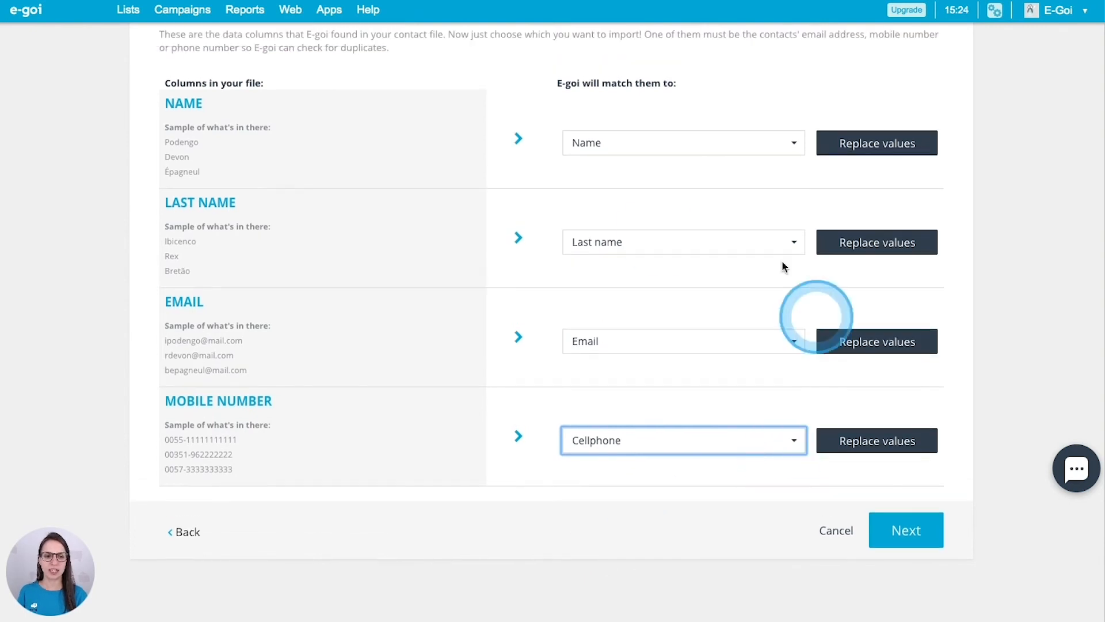
pyautogui.click(930, 542)
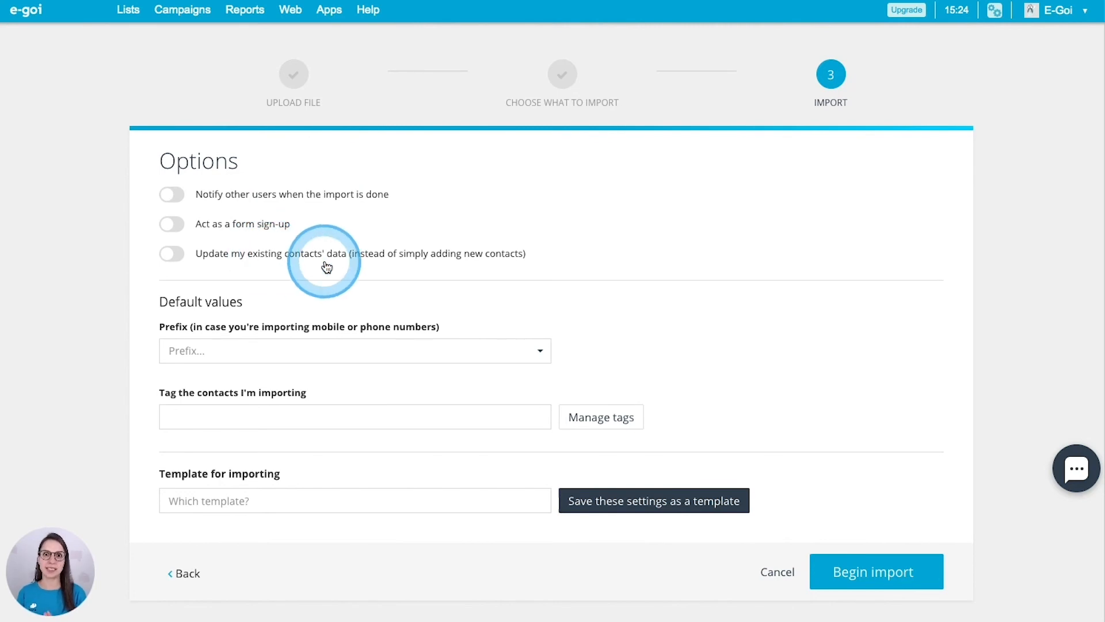
# Begin the import, leaving all import options at their defaults
pyautogui.scroll(-1, 326, 266)
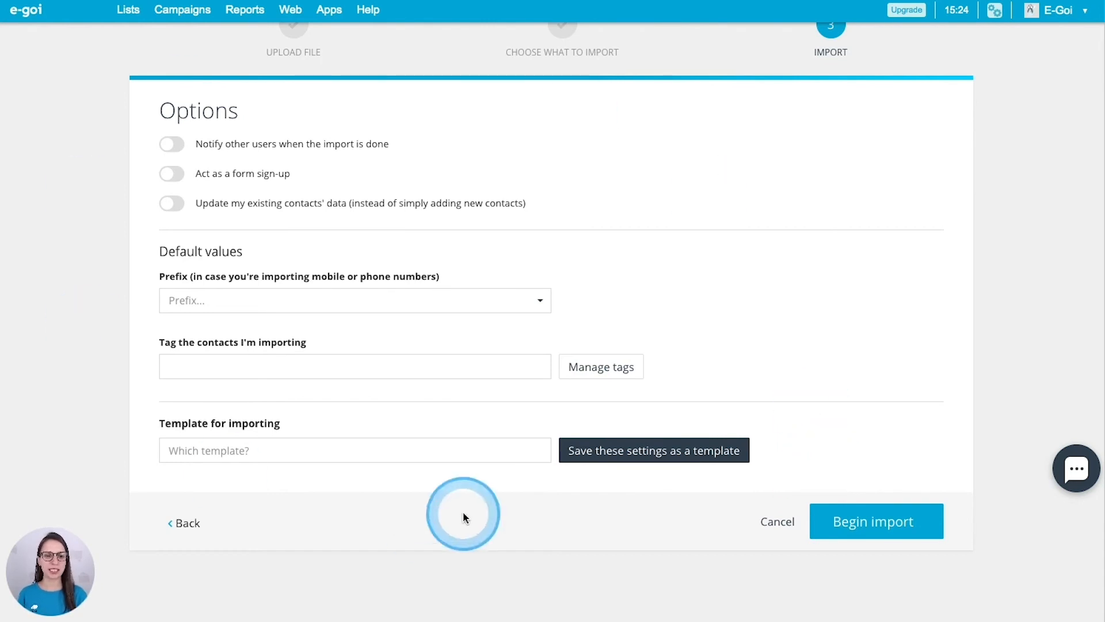
pyautogui.click(896, 524)
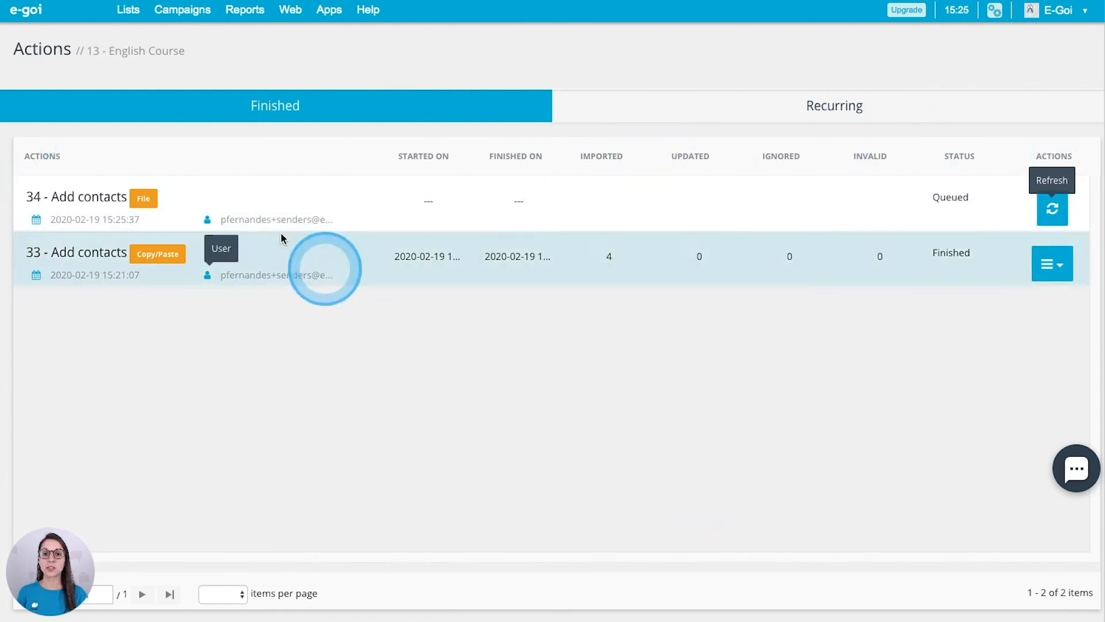
# Check the English Course contacts, then return to the Mailing lists overview, where it shows 15 Active contacts
pyautogui.moveTo(138, 21)
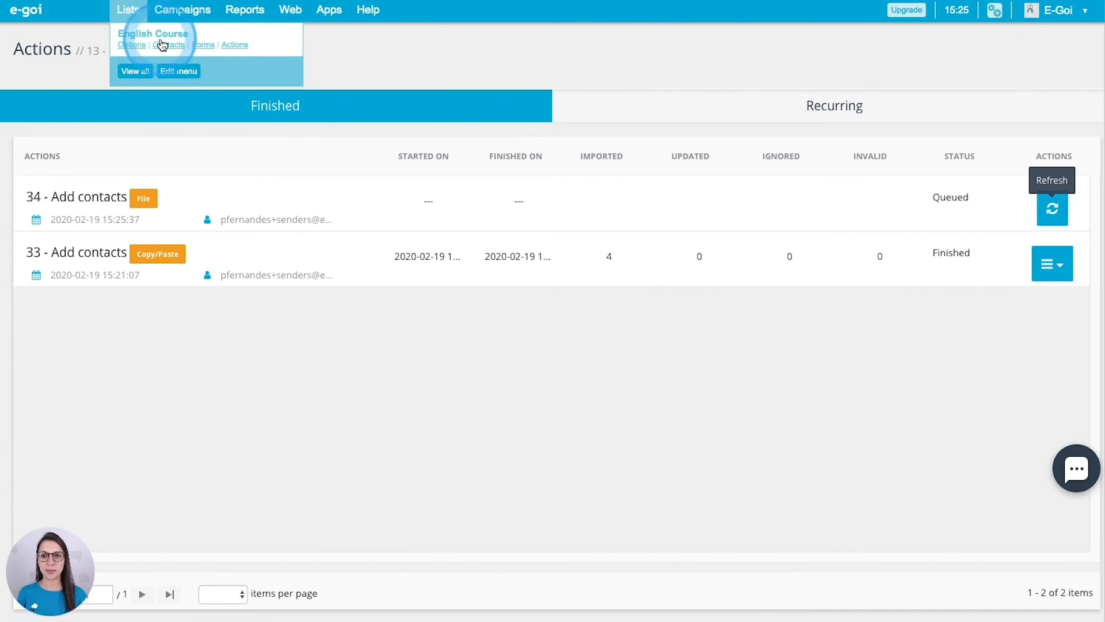
pyautogui.click(158, 39)
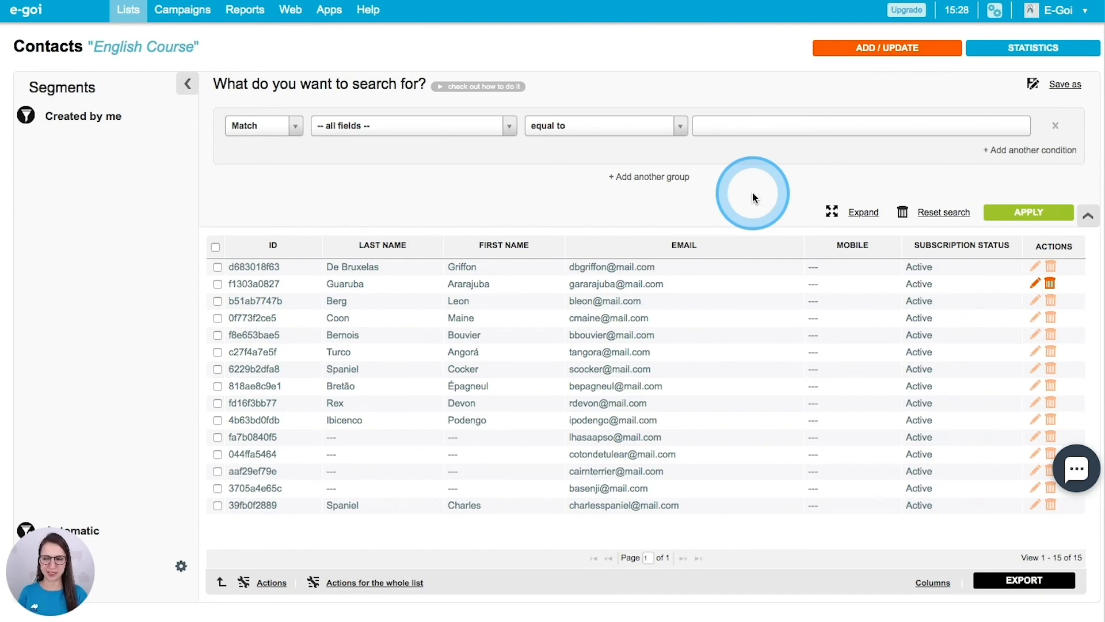
pyautogui.click(126, 13)
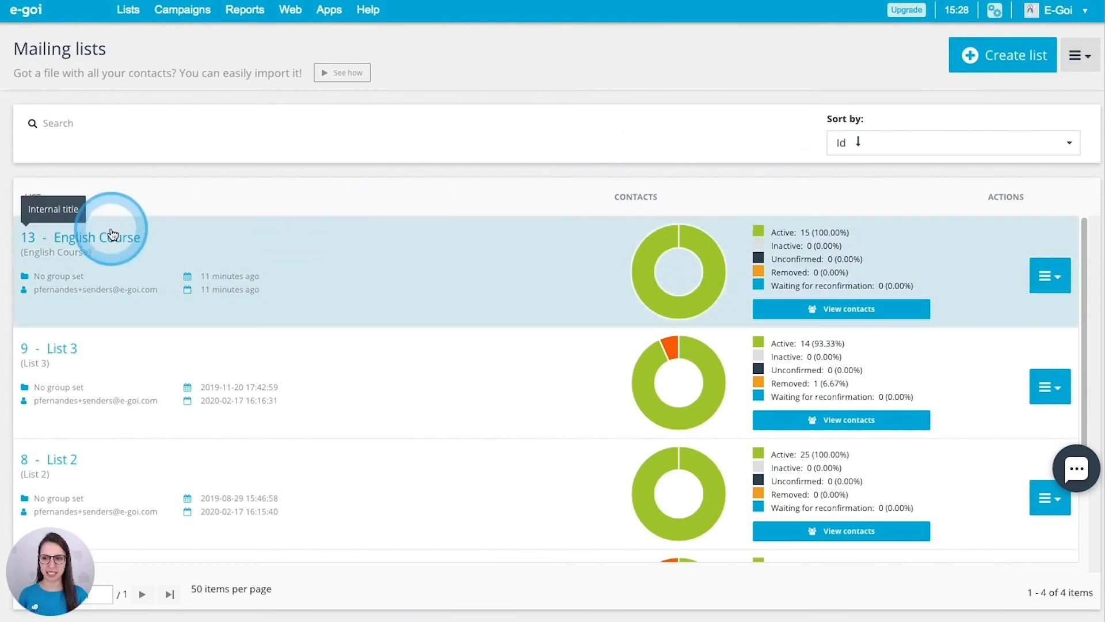
# Open the English Course row's actions dropdown to see what can be done with the list
pyautogui.scroll(-1, 111, 228)
pyautogui.scroll(-4, 129, 291)
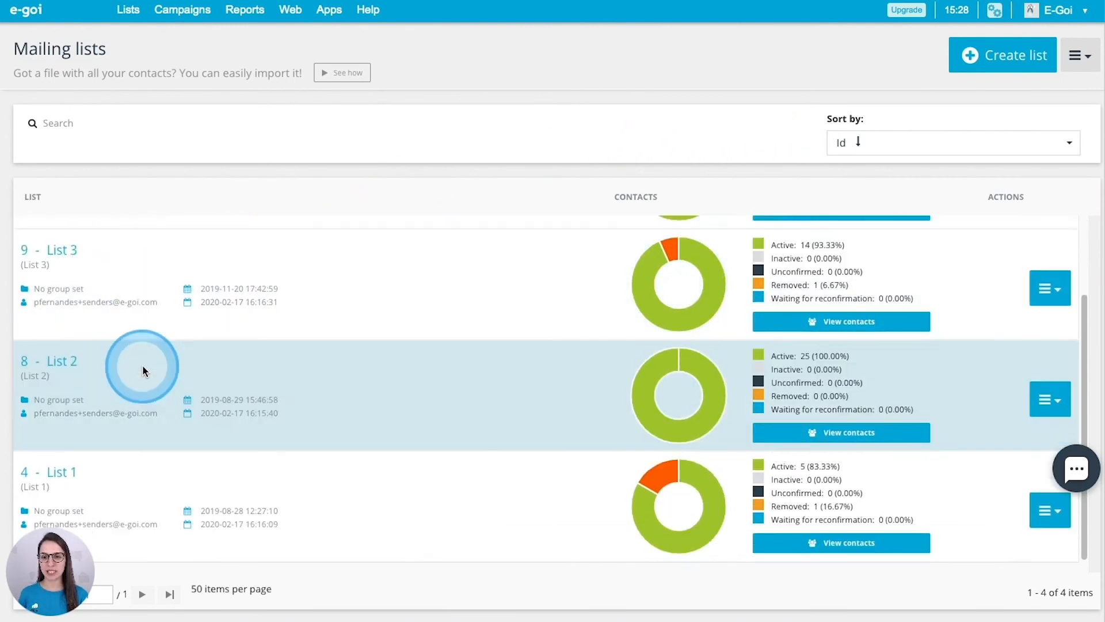
pyautogui.scroll(5, 142, 364)
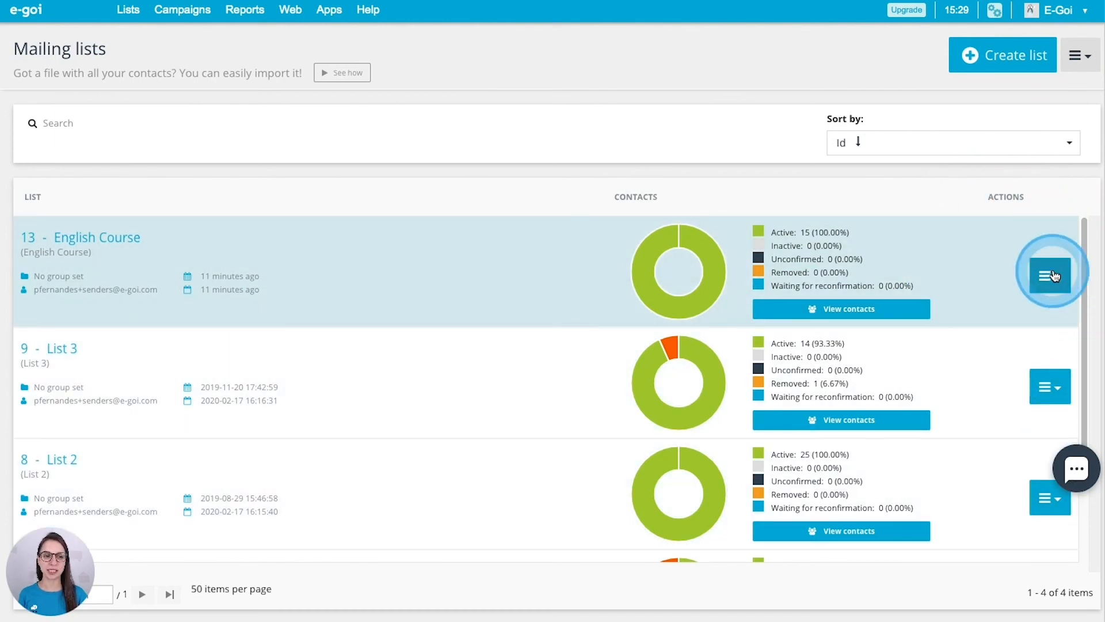
pyautogui.click(1059, 275)
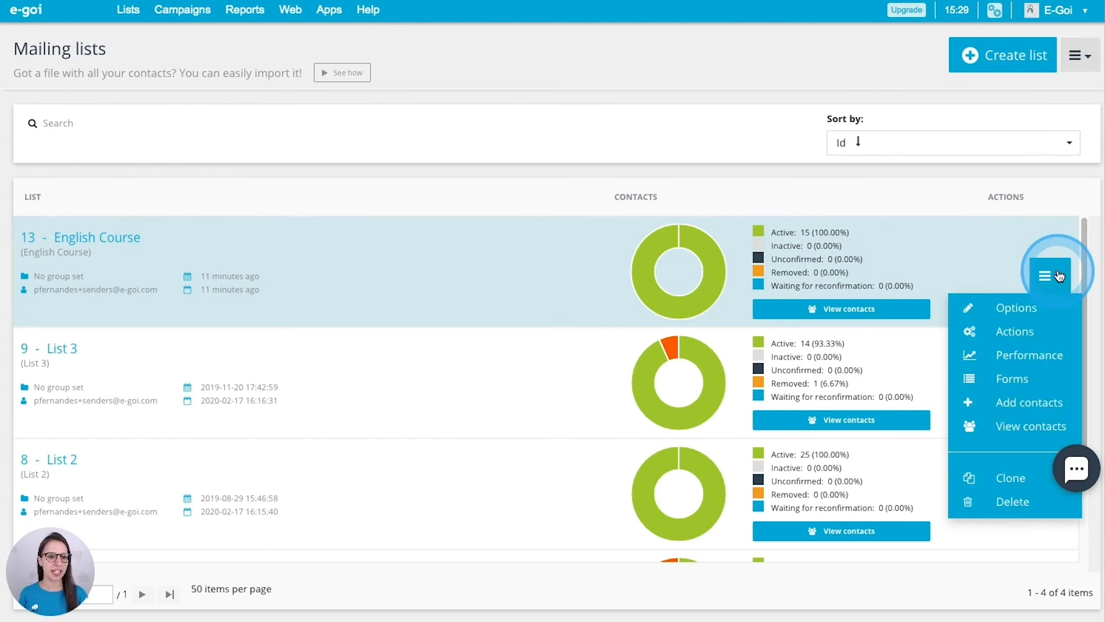
# Close the actions dropdown without choosing one, and bring up the contact search, groups and suppression menu
pyautogui.click(1017, 309)
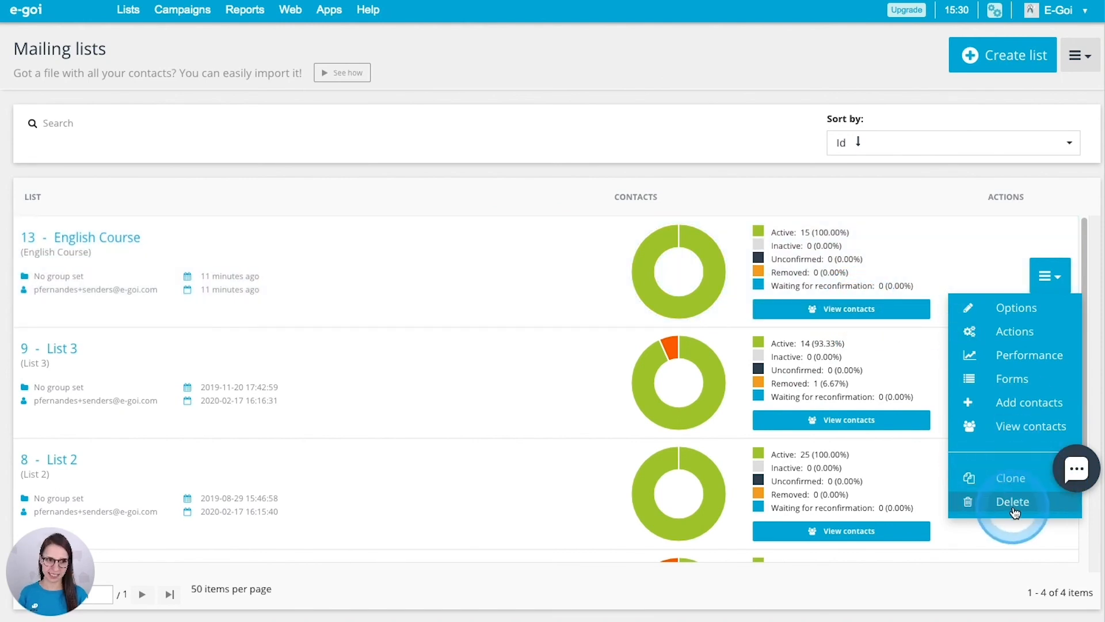
pyautogui.click(1053, 274)
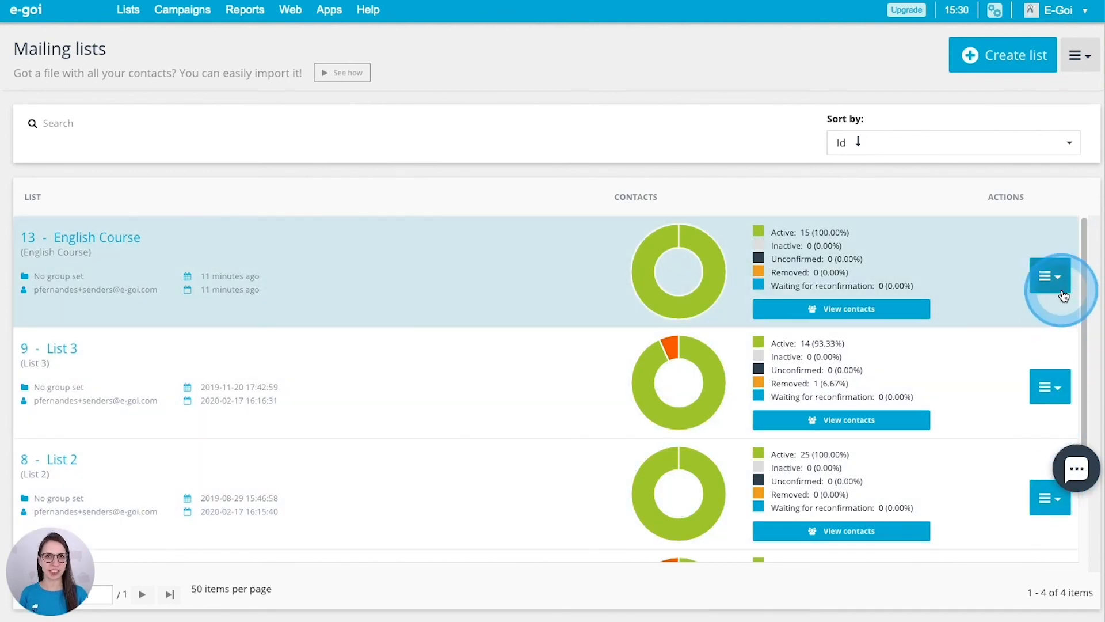
pyautogui.click(1086, 57)
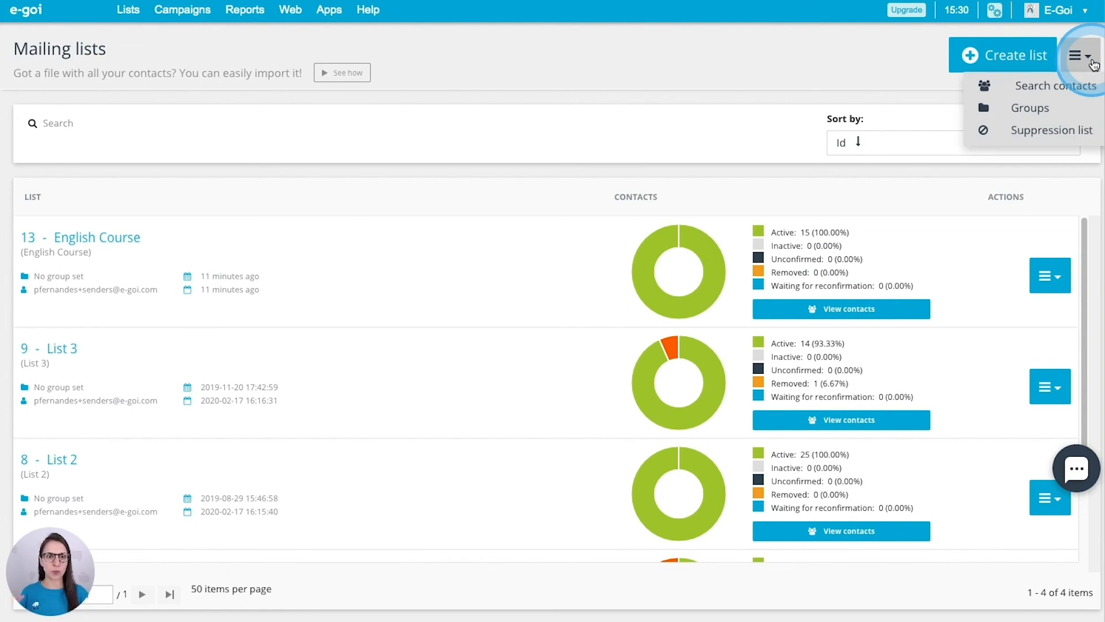
# Search contacts across all lists by Email using the pasted address, finding it in List 3 and English Course
pyautogui.click(1048, 85)
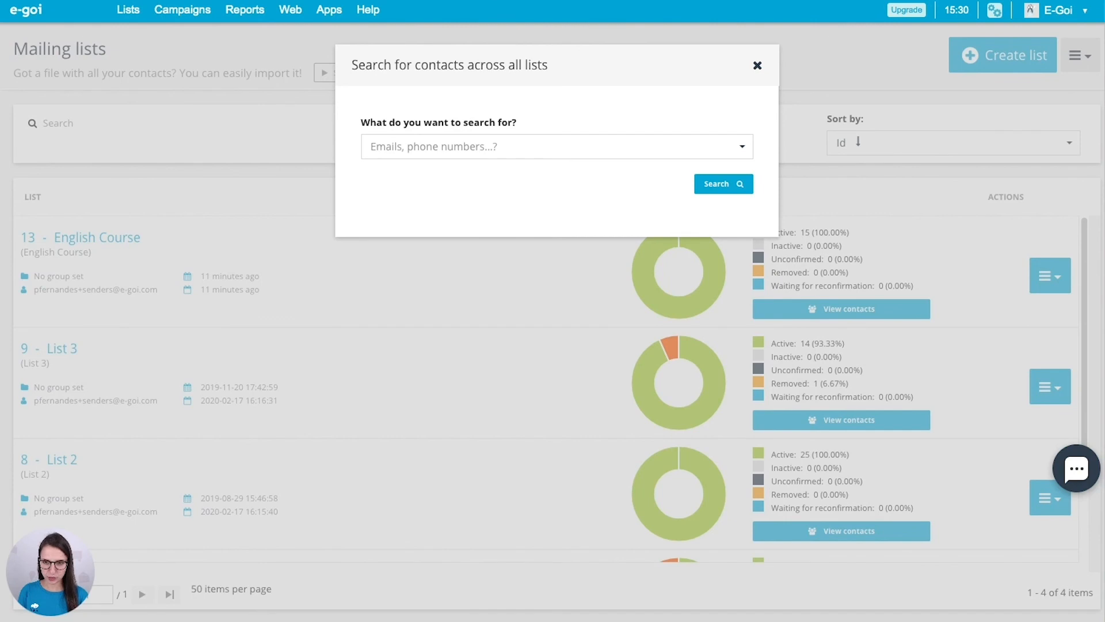
pyautogui.click(439, 149)
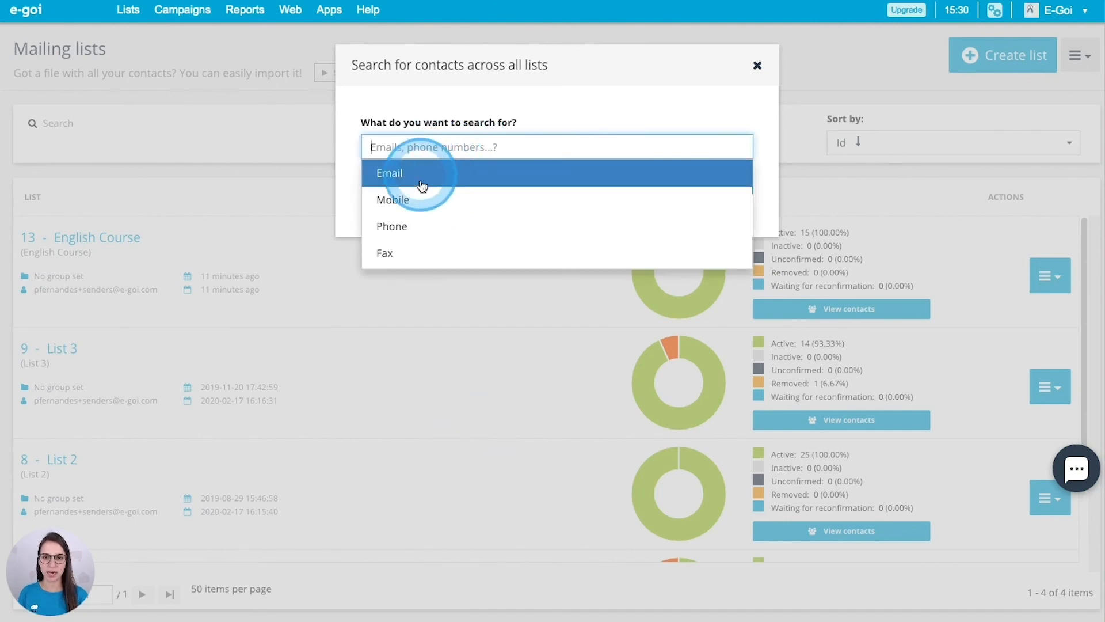
pyautogui.click(424, 175)
pyautogui.click(424, 182)
pyautogui.hotkey('ctrl', 'v')
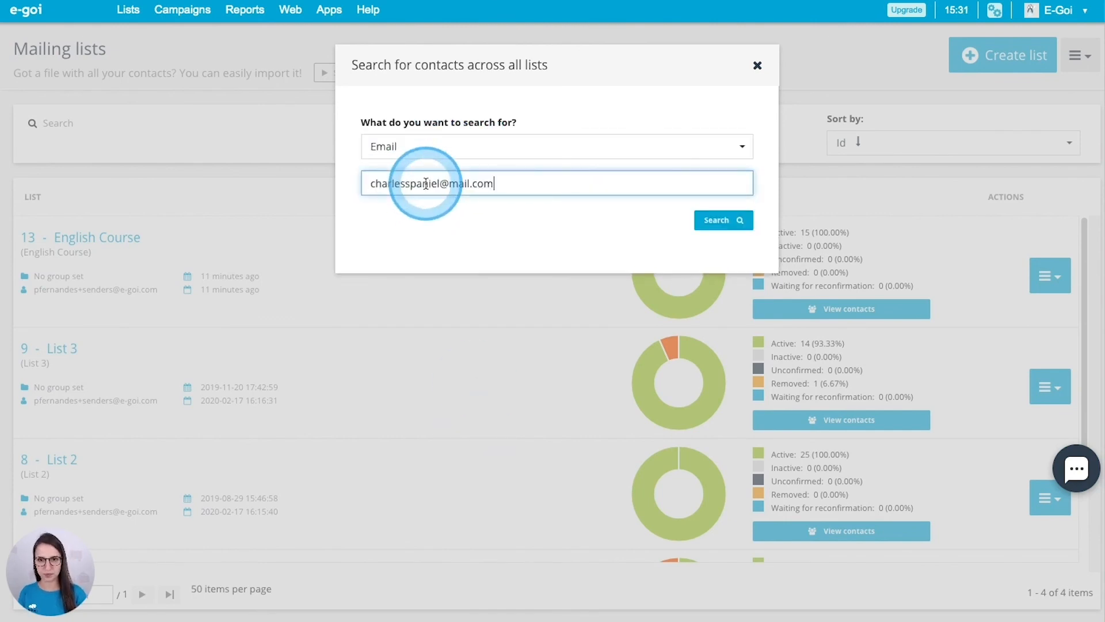
pyautogui.click(714, 221)
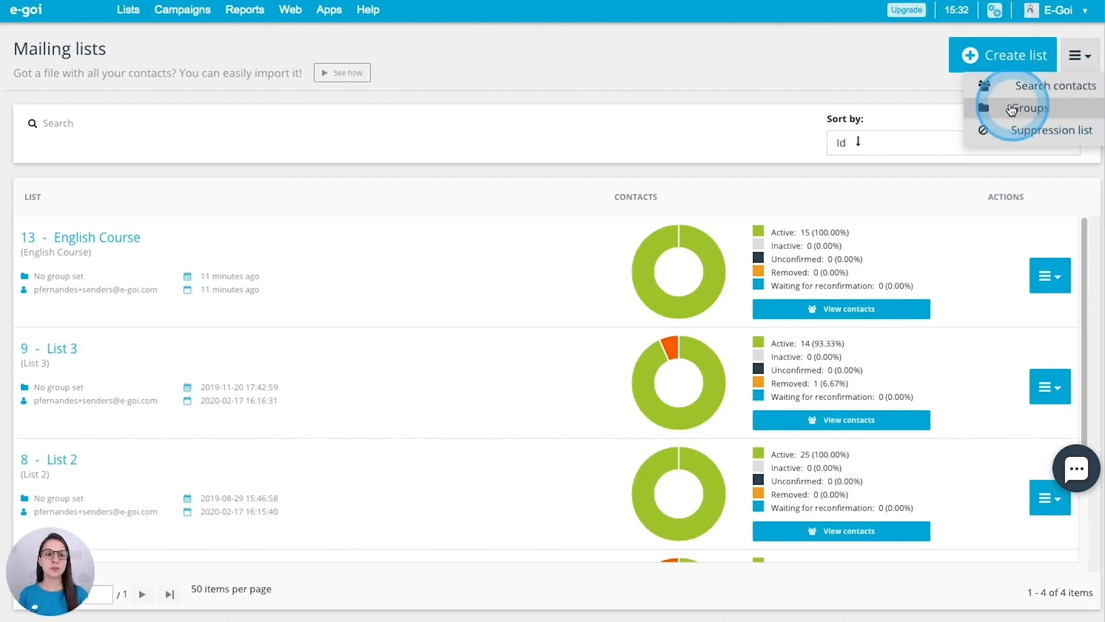
# Add a list group named 'Spanish / Portuguese' in the Groups manager, then close the manager
pyautogui.click(1030, 109)
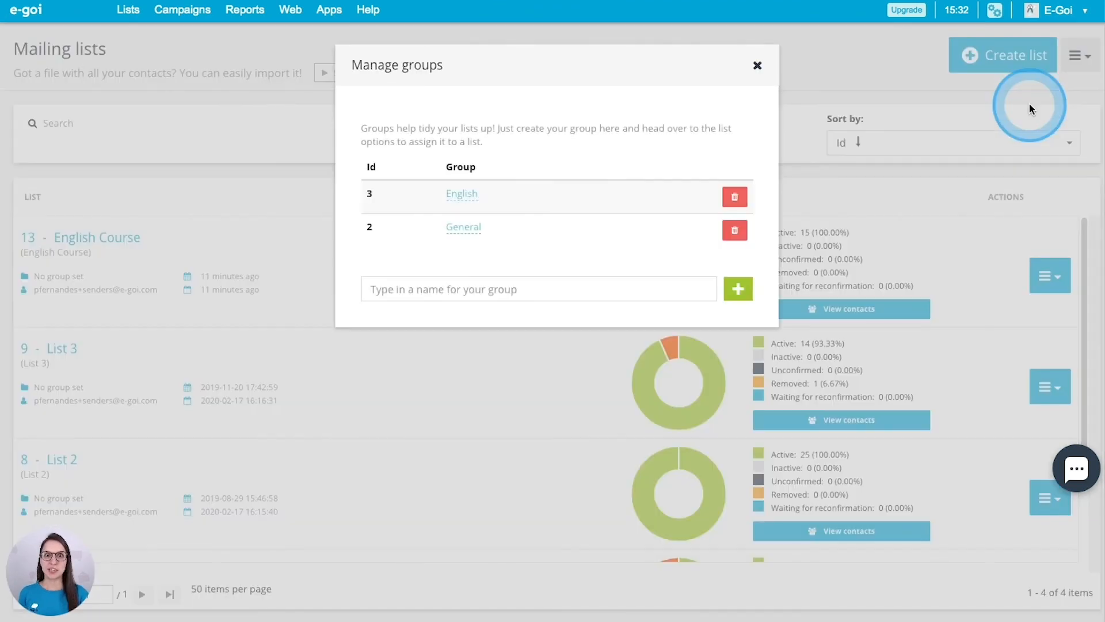
pyautogui.click(408, 289)
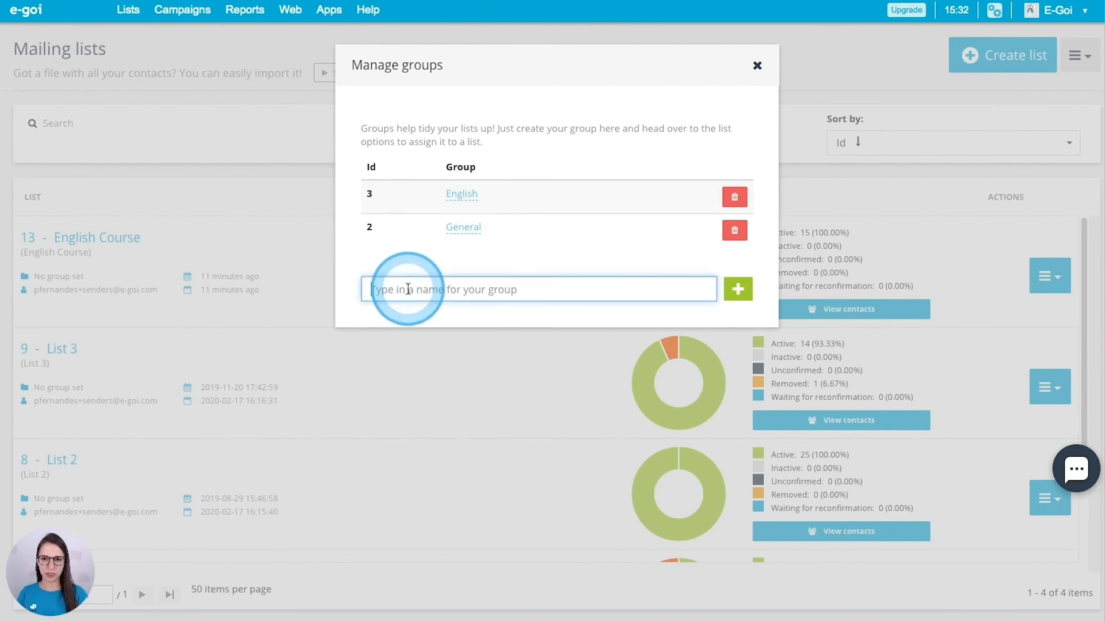
pyautogui.write('Spanish / Portuguese')
pyautogui.click(736, 291)
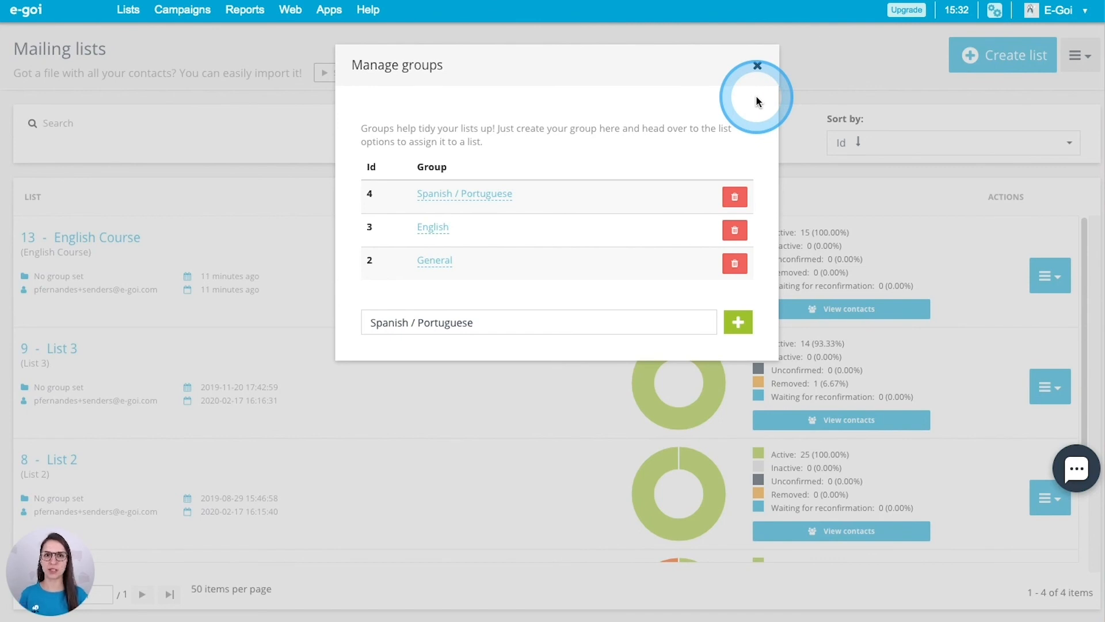
pyautogui.click(757, 67)
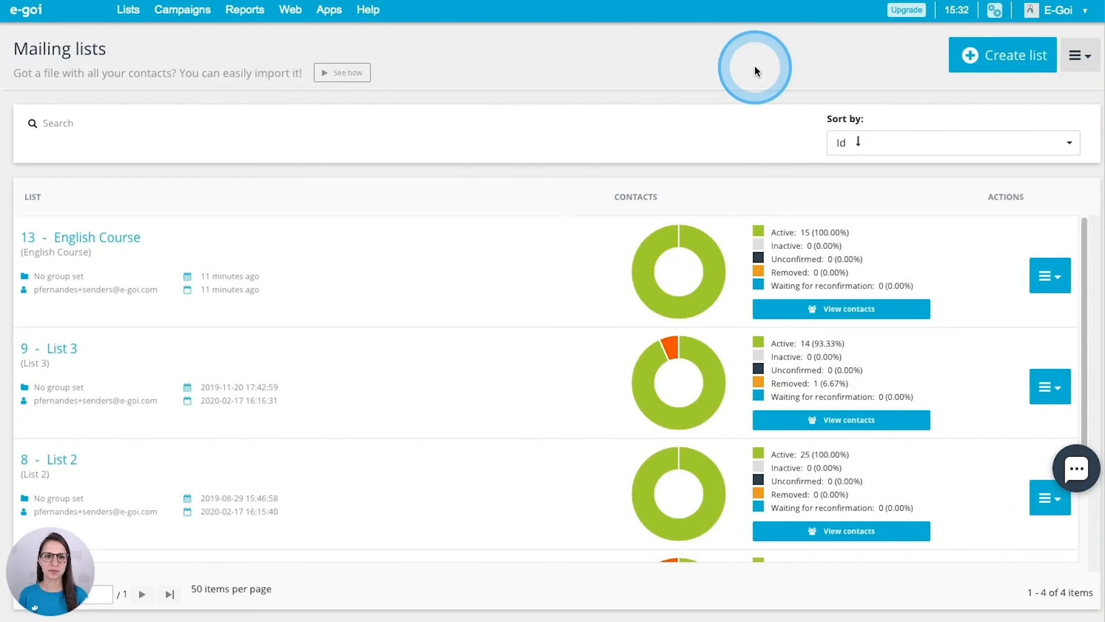
# Bring up the menu beside Create list and highlight its Suppression list entry
pyautogui.click(1080, 55)
pyautogui.click(1022, 135)
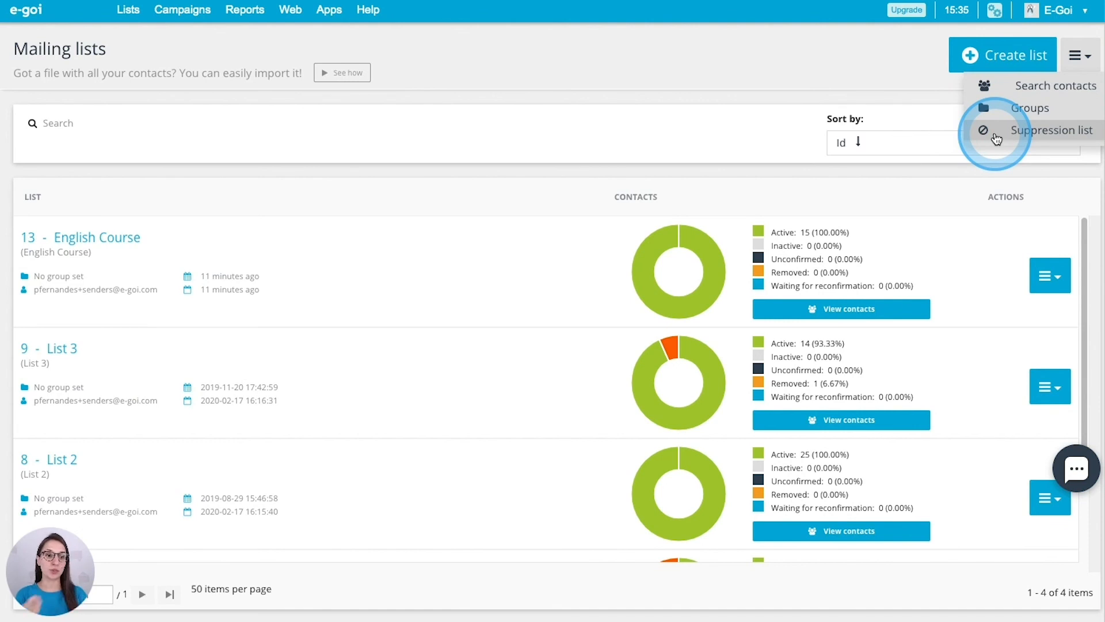
pyautogui.click(1013, 131)
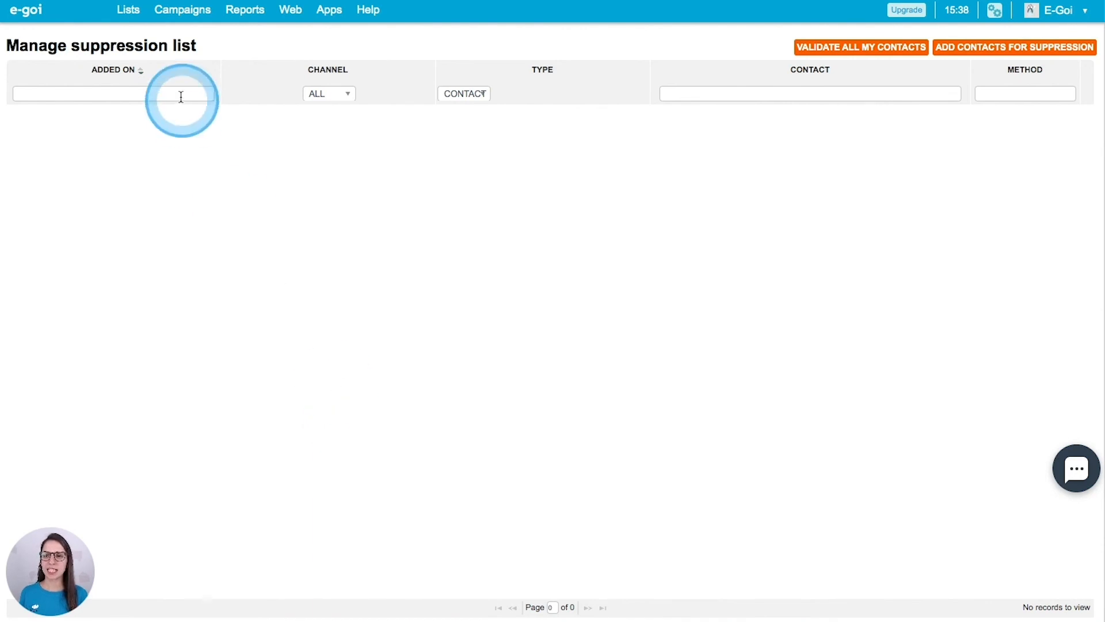
pyautogui.click(129, 10)
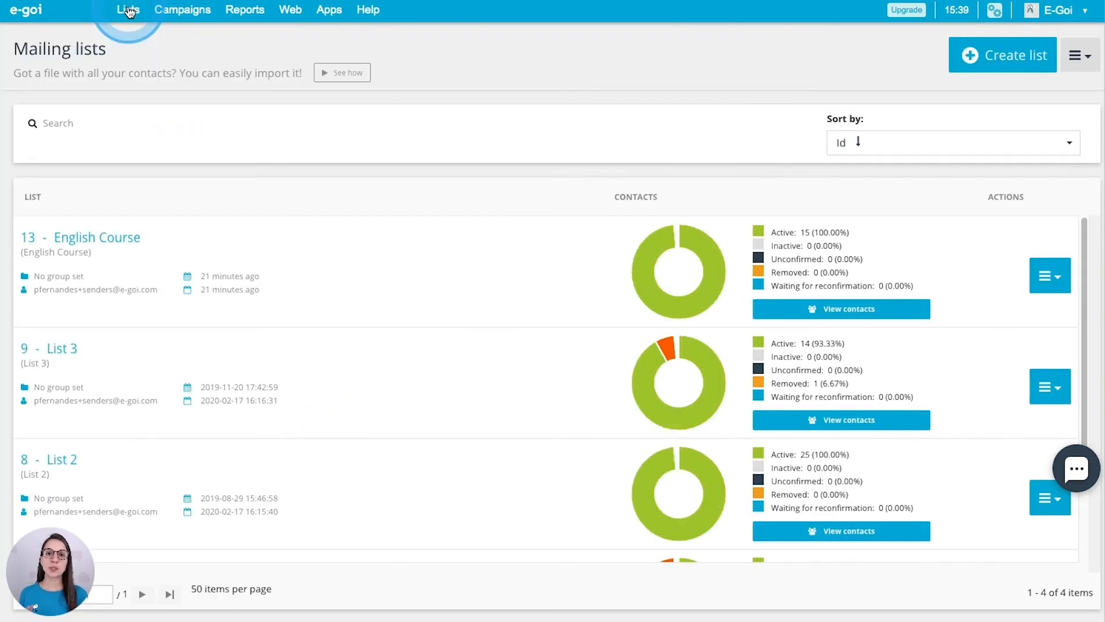
# Apply a Public title filter of 'english course', fixing a typo, so only English Course (1 of 1) shows
pyautogui.moveTo(148, 24)
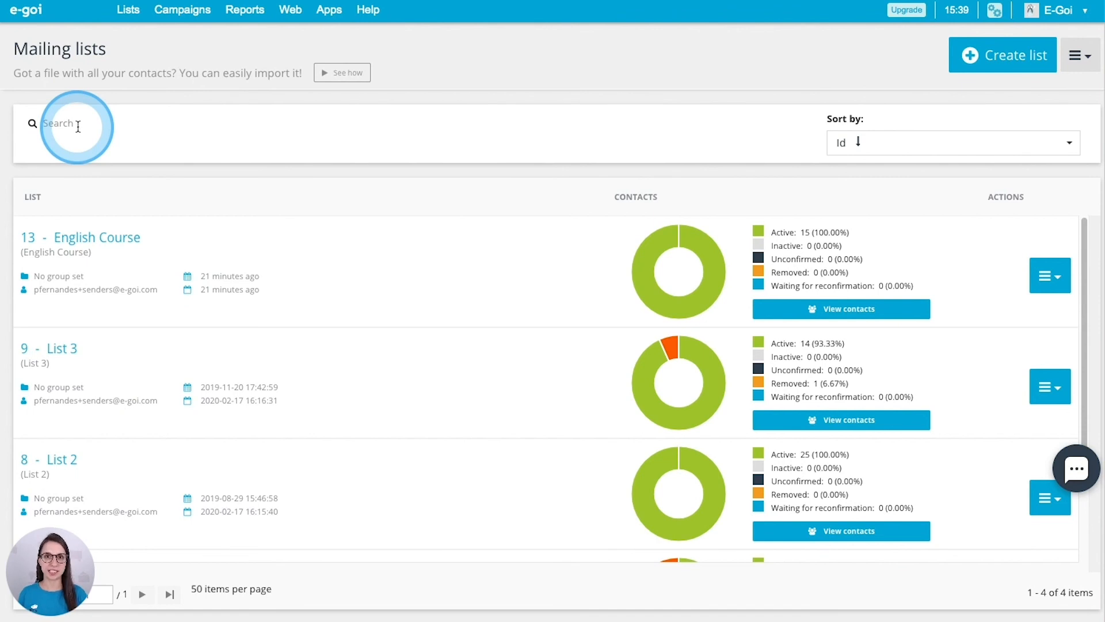
pyautogui.scroll(-2, 213, 283)
pyautogui.scroll(2, 239, 391)
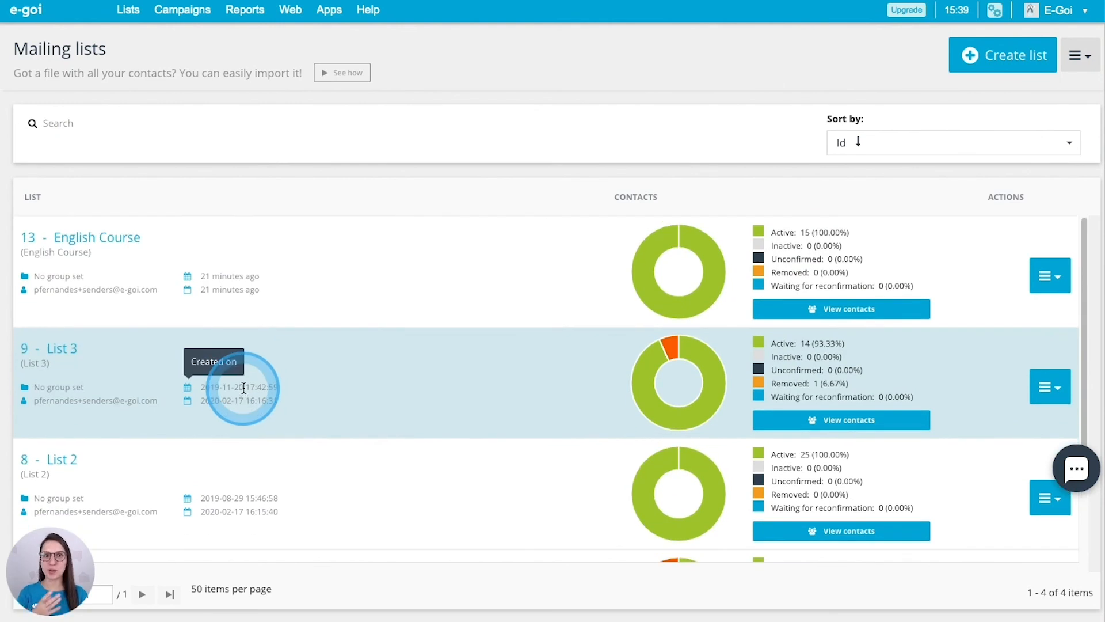
pyautogui.click(70, 124)
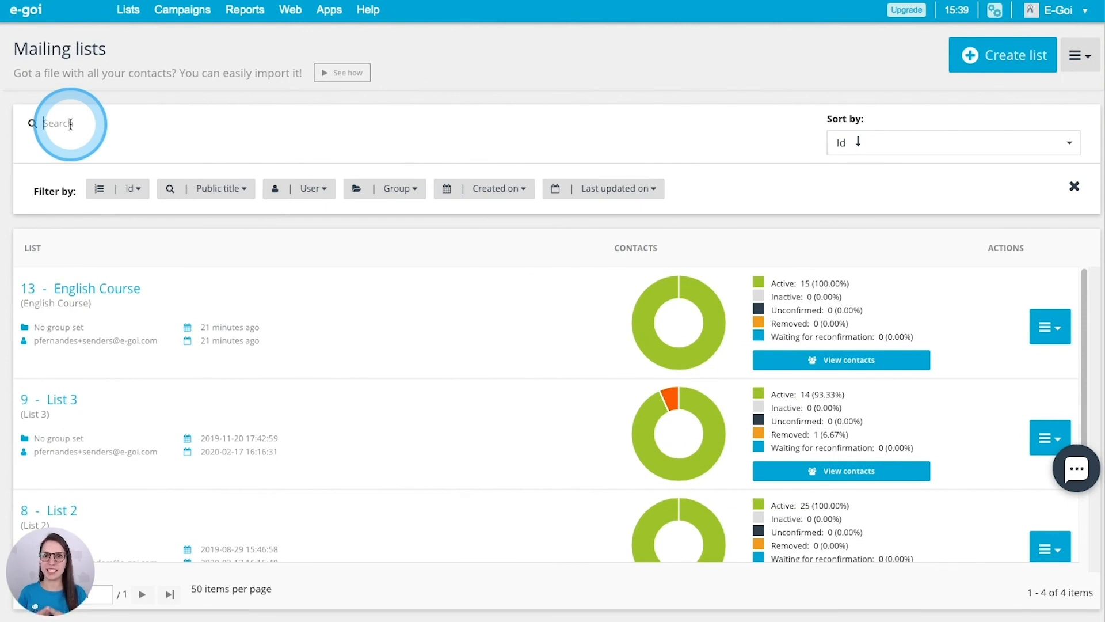
pyautogui.click(225, 189)
pyautogui.click(227, 206)
pyautogui.write('rng')
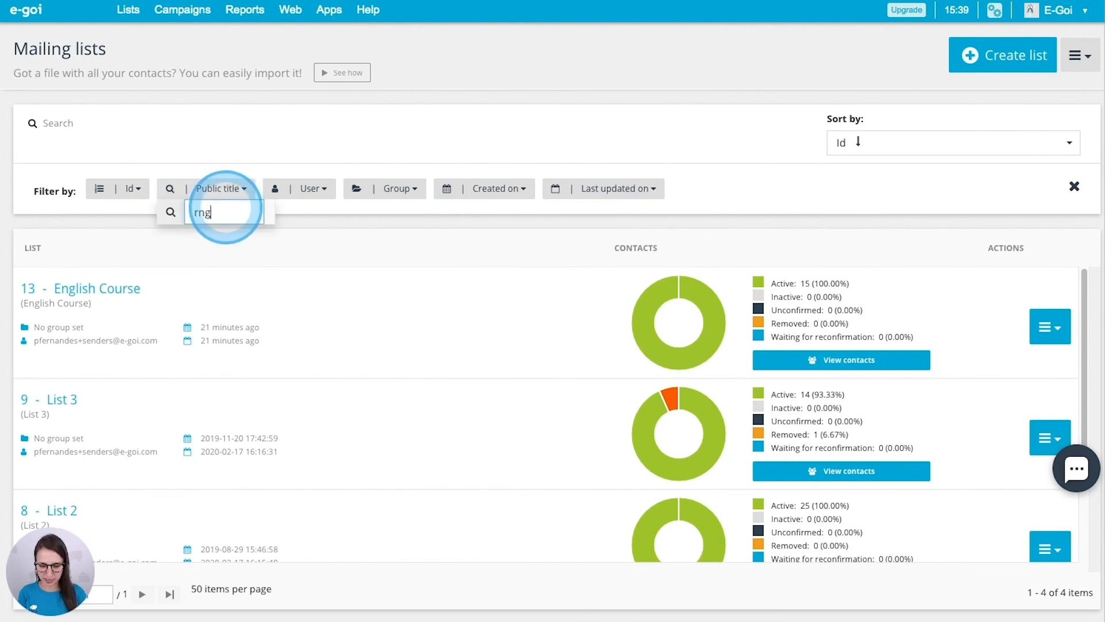
pyautogui.write('lish')
pyautogui.press('BackSpace')
pyautogui.press('BackSpace')
pyautogui.press('BackSpace')
pyautogui.press('BackSpace')
pyautogui.press('BackSpace')
pyautogui.press('BackSpace')
pyautogui.press('BackSpace')
pyautogui.write('en')
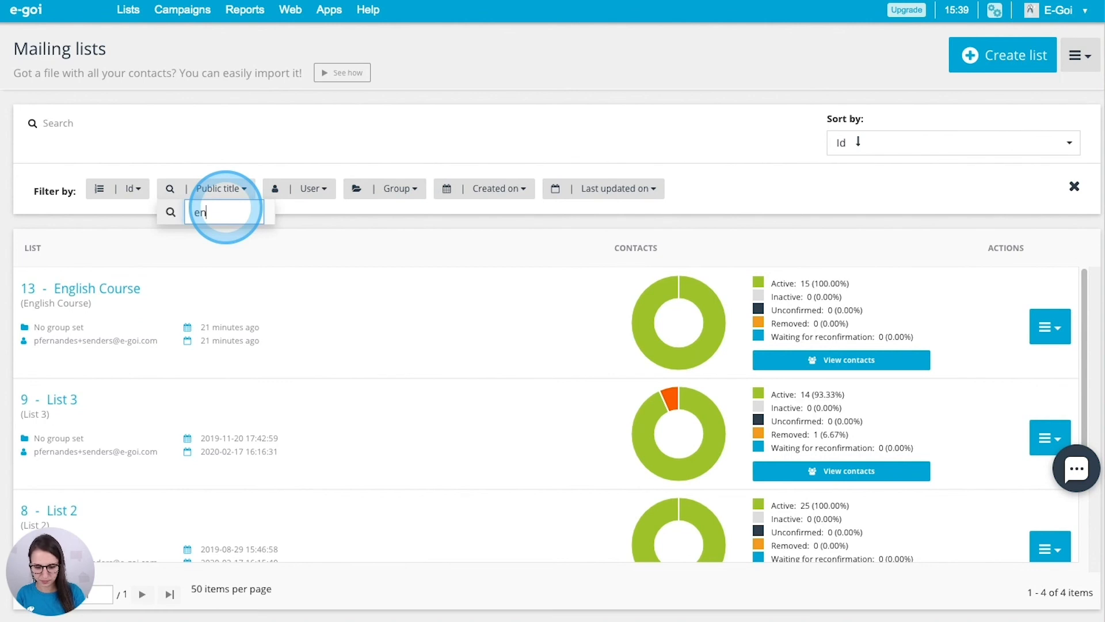
pyautogui.write('glish course')
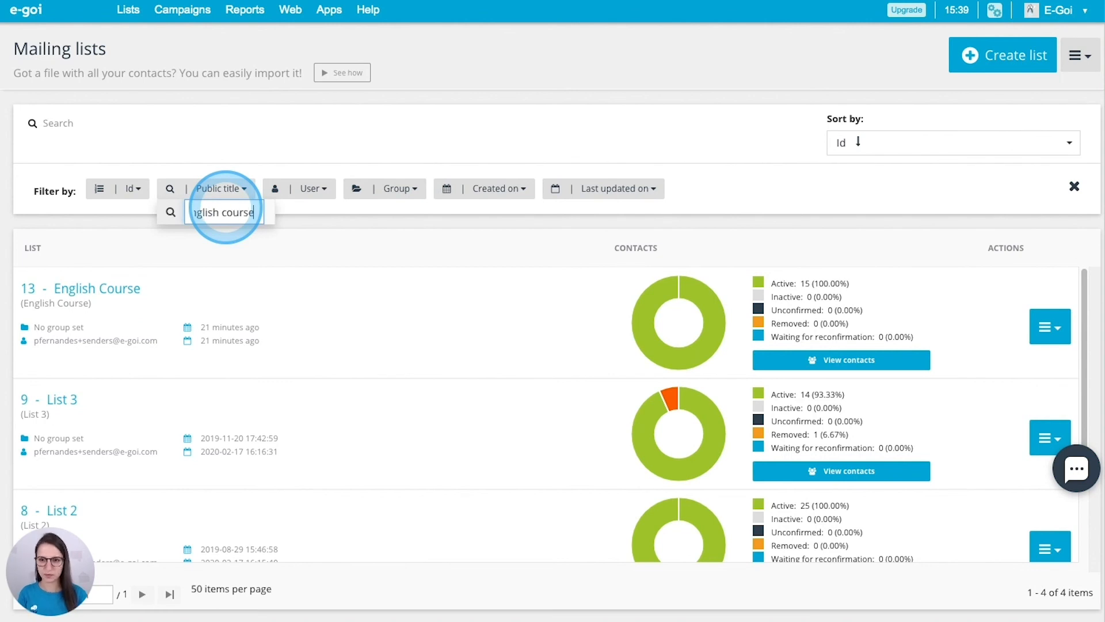
pyautogui.press('Return')
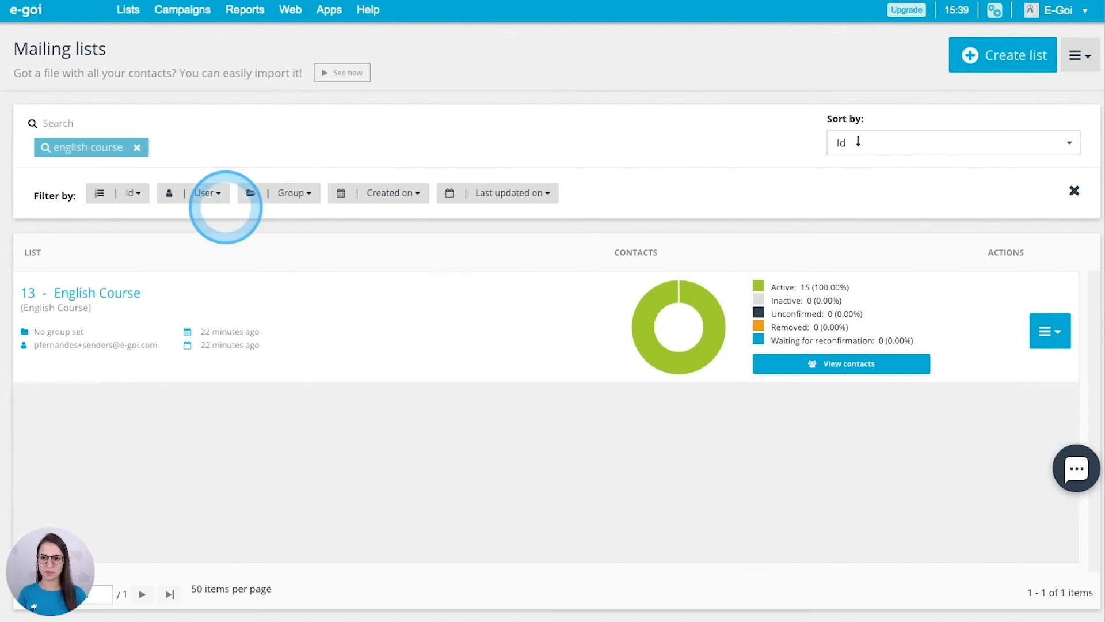